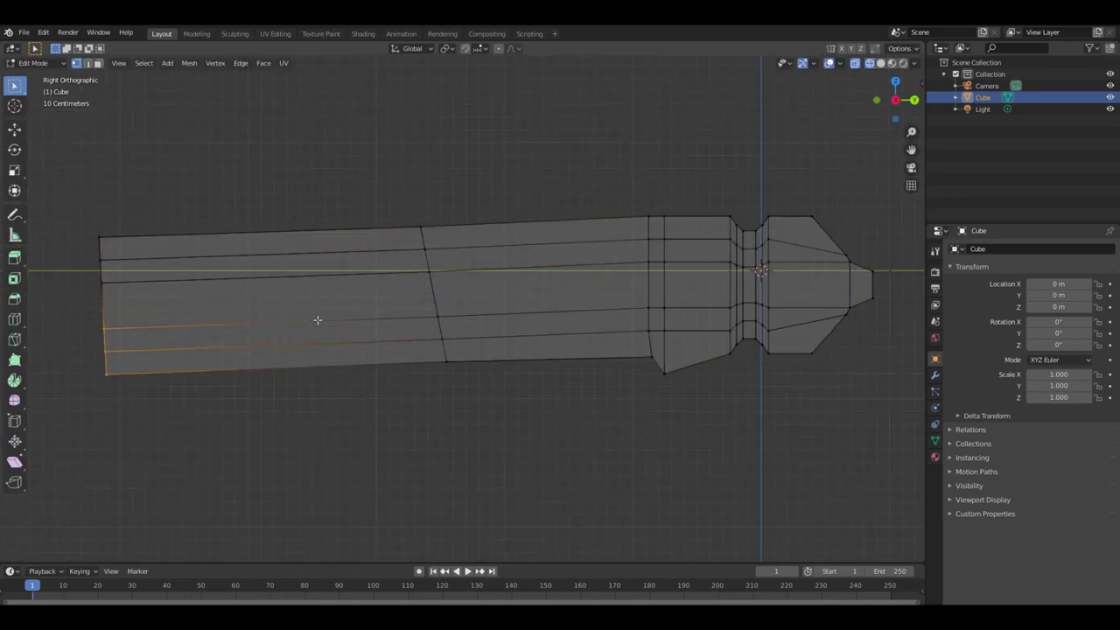
# Step: Move the blade-tip vertices, then select the tip faces and an edge along the blade's bottom and move them
pyautogui.click(496, 255)
pyautogui.scroll(-5, 473, 370)
pyautogui.moveTo(137, 213); pyautogui.dragTo(483, 399)
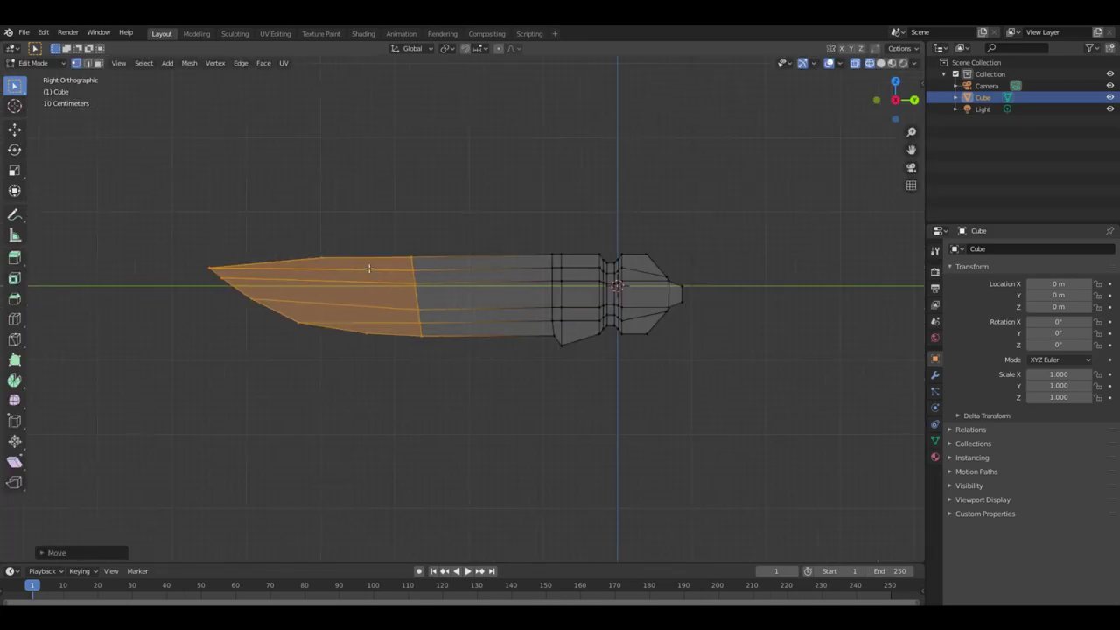
pyautogui.scroll(4, 368, 267)
pyautogui.scroll(3, 718, 358)
pyautogui.click(630, 362)
pyautogui.press('g')
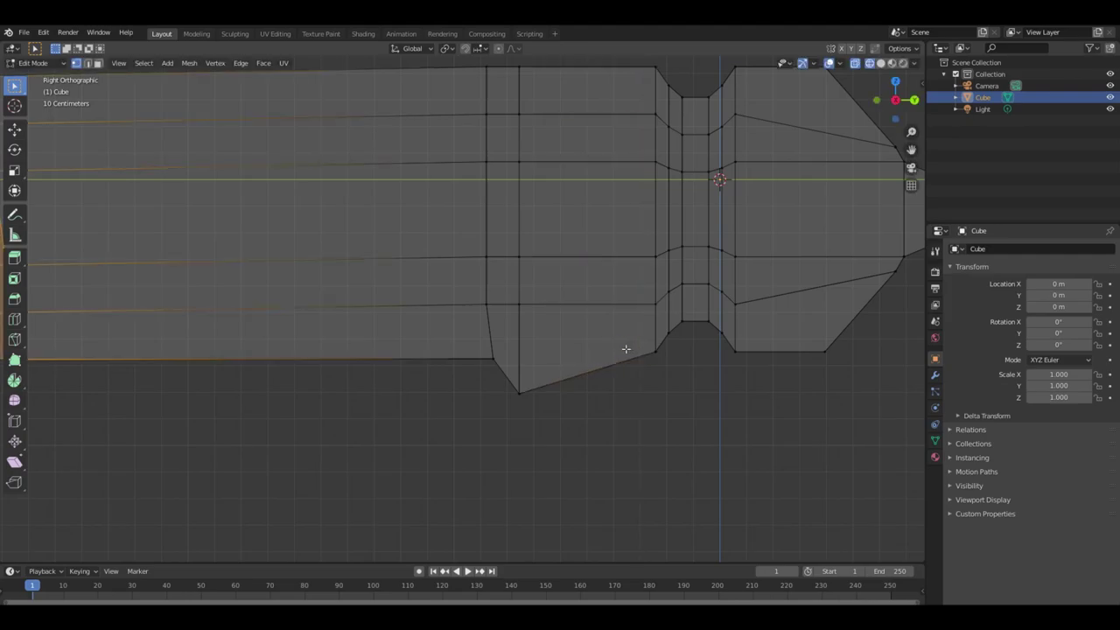
# Step: Turn on X-ray (Alt+Z) and box-select the vertices across the blade
pyautogui.hotkey('alt', 'z')
pyautogui.scroll(4, 557, 211)
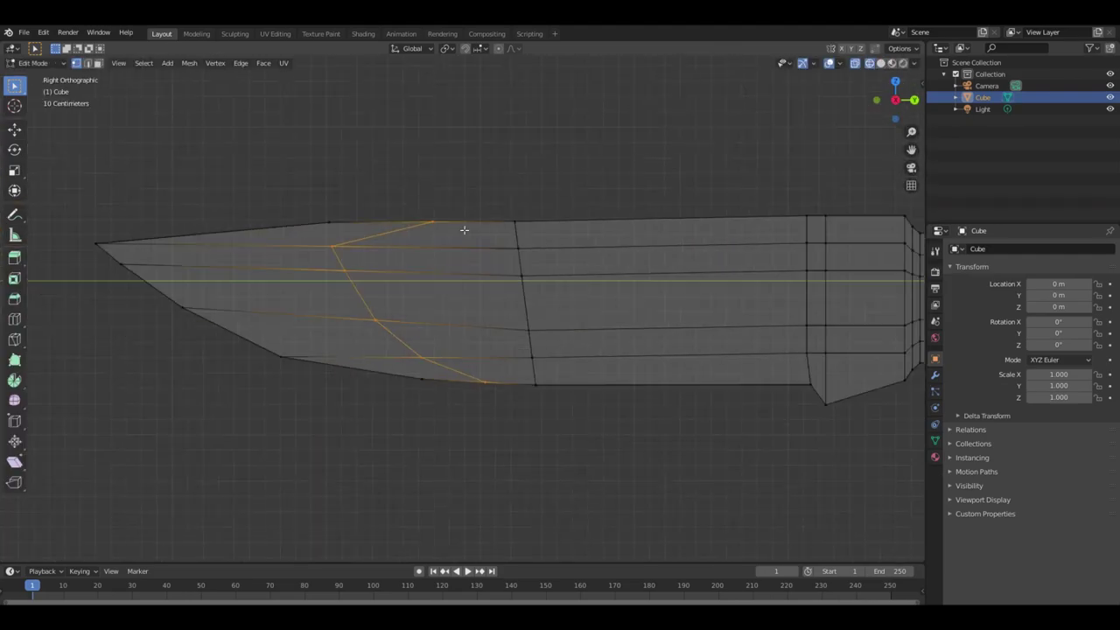
pyautogui.scroll(-2, 354, 335)
pyautogui.moveTo(355, 335); pyautogui.dragTo(426, 359)
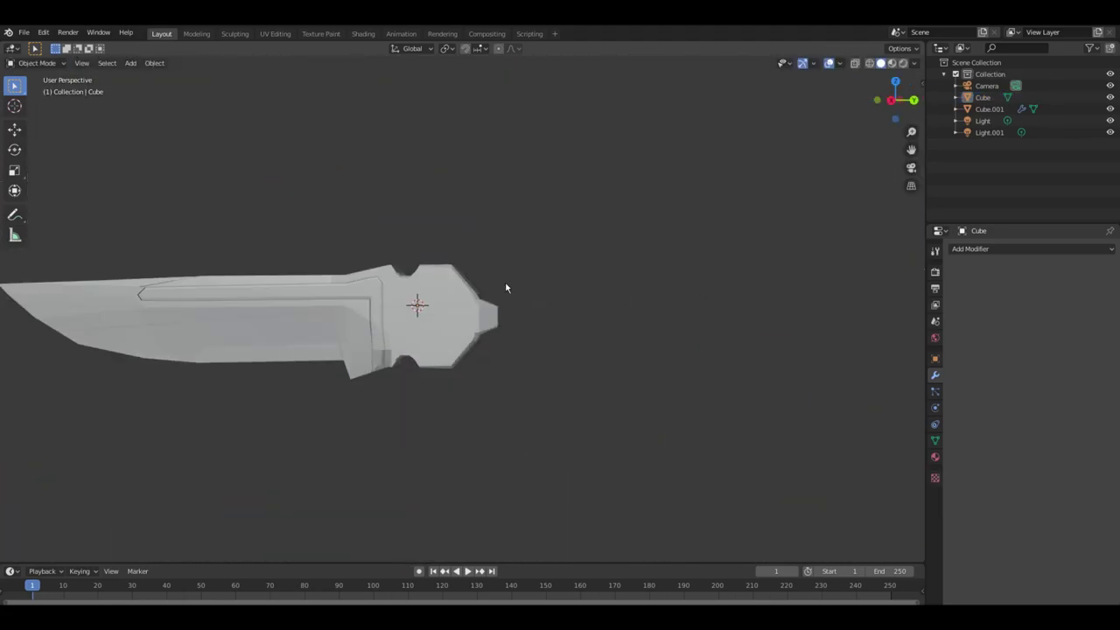
# Step: Zoom out to view the grooved blade and the added second light
pyautogui.scroll(-3, 505, 287)
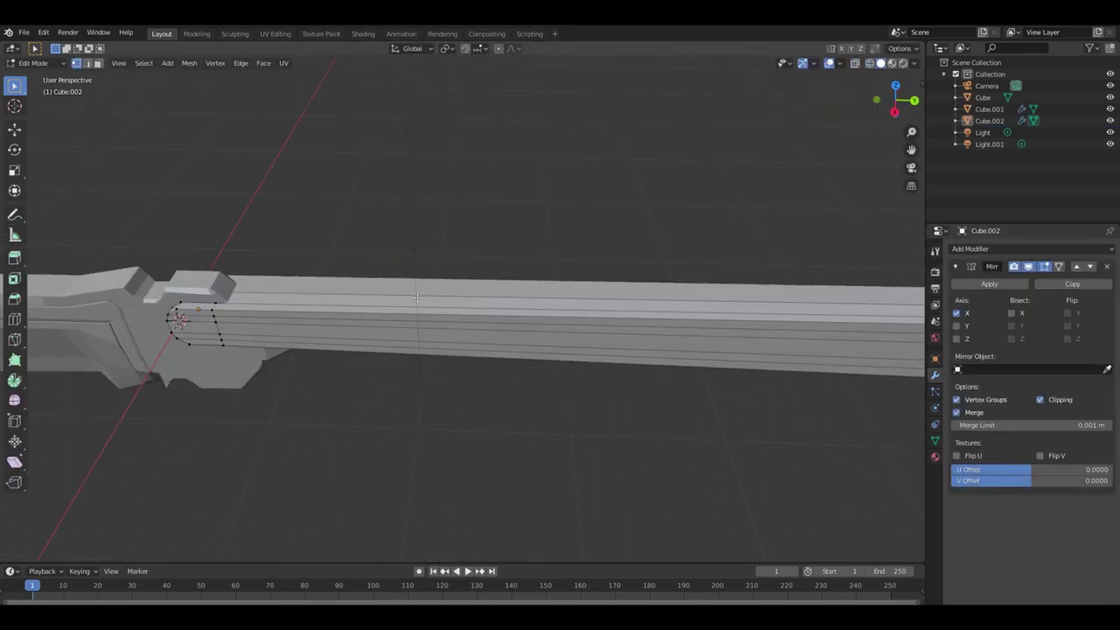
# Step: Move the handle bar's selected vertices along X to extend it back from the pivot
pyautogui.scroll(-5, 499, 273)
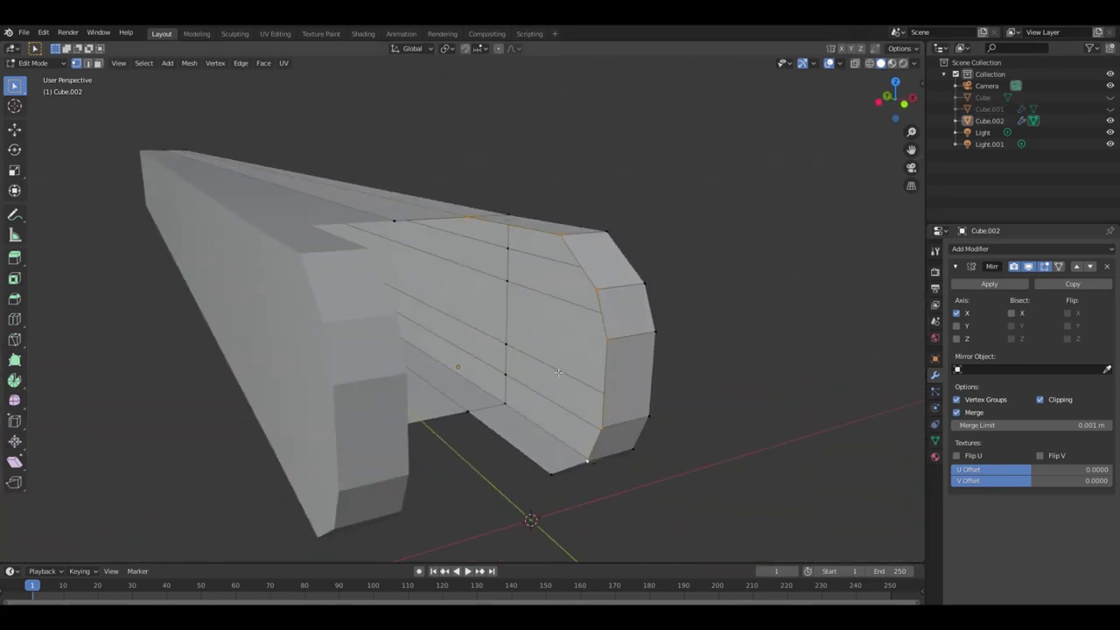
pyautogui.moveTo(500, 273)
pyautogui.mouseDown(button='middle')
pyautogui.moveTo(386, 203)
pyautogui.moveTo(513, 254)
pyautogui.moveTo(283, 201)
pyautogui.moveTo(636, 190)
pyautogui.mouseUp(button='middle')
pyautogui.moveTo(597, 324)
pyautogui.mouseDown(button='middle')
pyautogui.moveTo(674, 232)
pyautogui.moveTo(440, 250)
pyautogui.moveTo(450, 288)
pyautogui.mouseUp(button='middle')
pyautogui.press('g')
pyautogui.press('x')
pyautogui.click(463, 227)
pyautogui.moveTo(463, 226)
pyautogui.mouseDown(button='middle')
pyautogui.moveTo(597, 206)
pyautogui.moveTo(490, 217)
pyautogui.moveTo(454, 331)
pyautogui.moveTo(395, 338)
pyautogui.moveTo(557, 275)
pyautogui.moveTo(207, 428)
pyautogui.mouseUp(button='middle')
pyautogui.press('g')
pyautogui.click(490, 217)
# Step: Deselect all and box-select the vertices at the handle bar's far end
pyautogui.hotkey('alt', 'a')
pyautogui.click(548, 323)
pyautogui.moveTo(548, 324)
pyautogui.mouseDown(button='middle')
pyautogui.moveTo(401, 330)
pyautogui.moveTo(300, 448)
pyautogui.mouseUp(button='middle')
pyautogui.moveTo(300, 448); pyautogui.dragTo(313, 469)
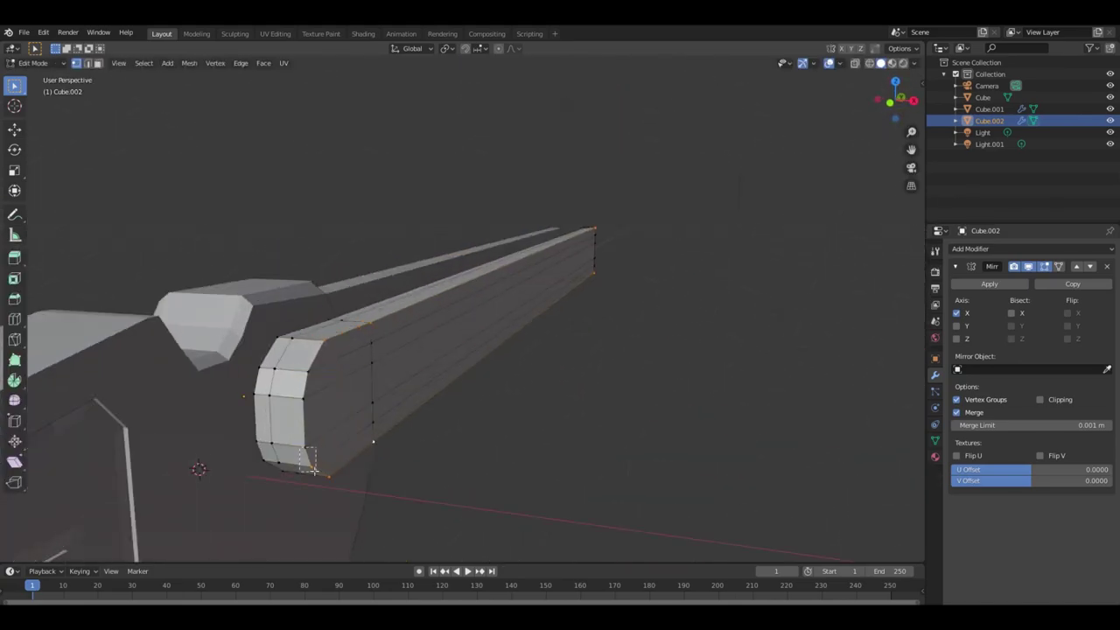
pyautogui.moveTo(496, 356)
pyautogui.mouseDown(button='middle')
pyautogui.moveTo(423, 379)
pyautogui.moveTo(479, 331)
pyautogui.mouseUp(button='middle')
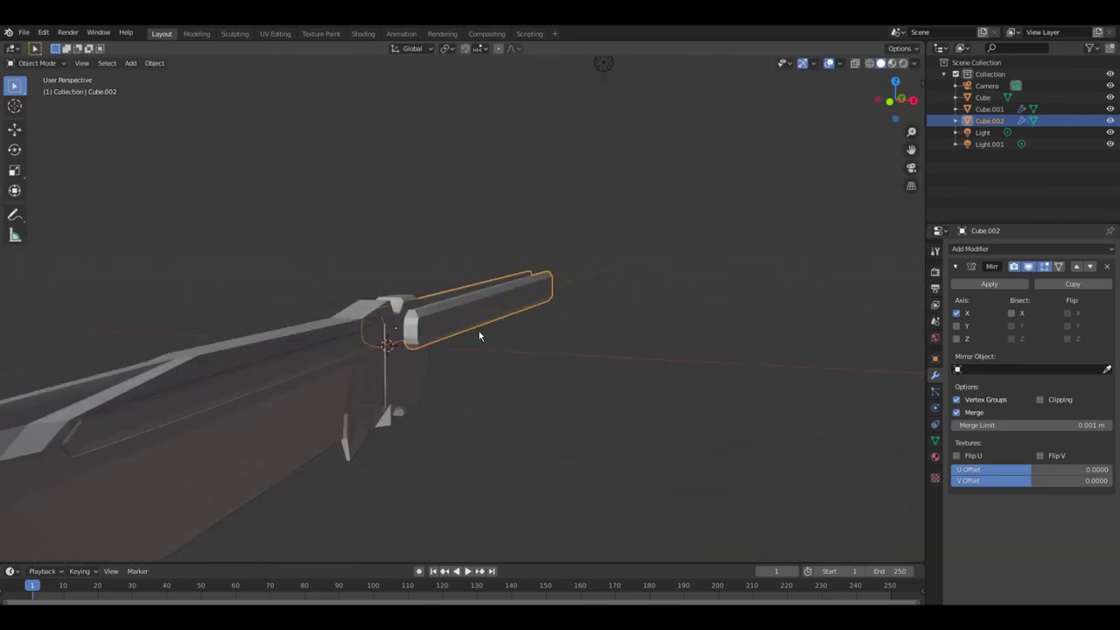
# Step: From the right side view, shift the selected handle vertices along X and check the whole knife
pyautogui.click(913, 101)
pyautogui.scroll(4, 417, 417)
pyautogui.moveTo(440, 412); pyautogui.dragTo(626, 349, button='middle')
pyautogui.press('g')
pyautogui.press('x')
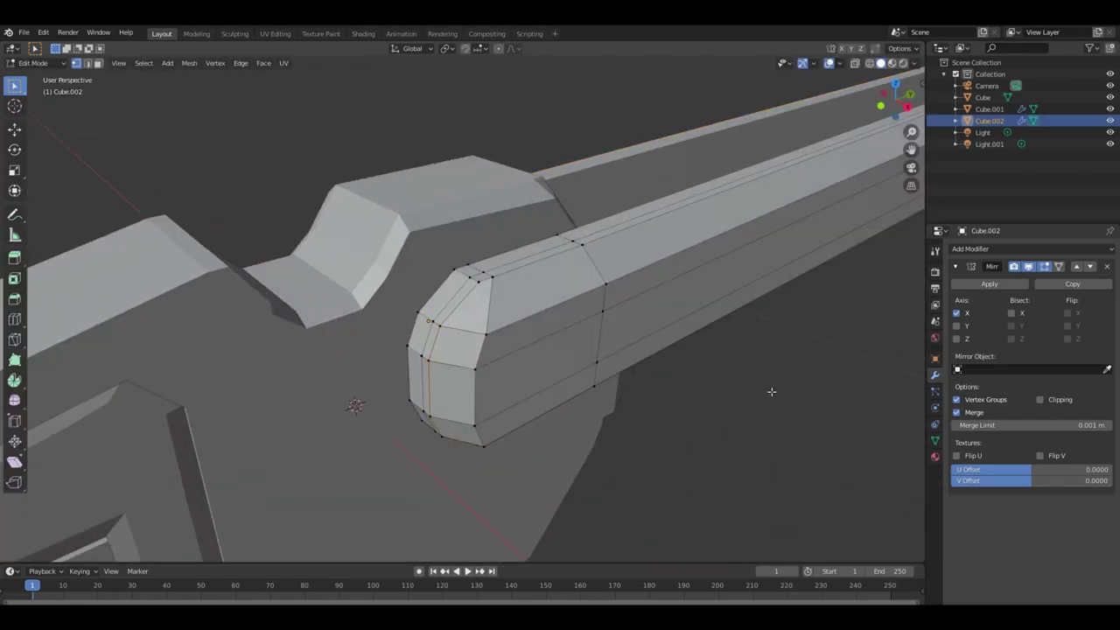
pyautogui.moveTo(771, 391); pyautogui.dragTo(295, 380, button='middle')
pyautogui.scroll(-3, 295, 380)
pyautogui.click(90, 318)
pyautogui.press('Tab')
pyautogui.moveTo(91, 318); pyautogui.dragTo(569, 300, button='middle')
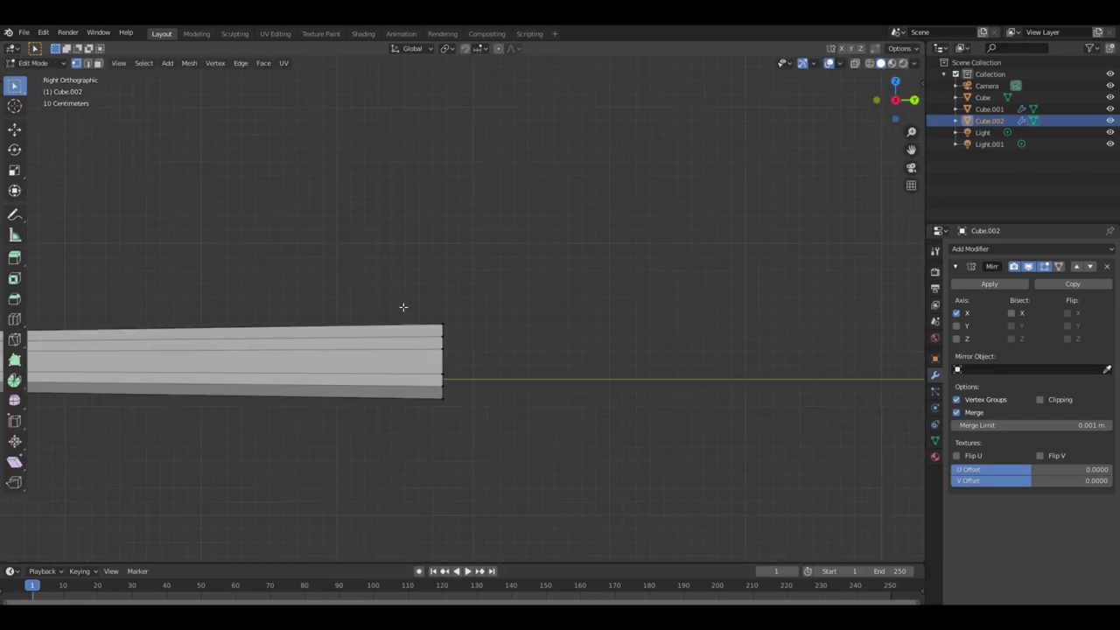
# Step: Move the handle part along Y, then return to editing the handle mesh
pyautogui.click(694, 271)
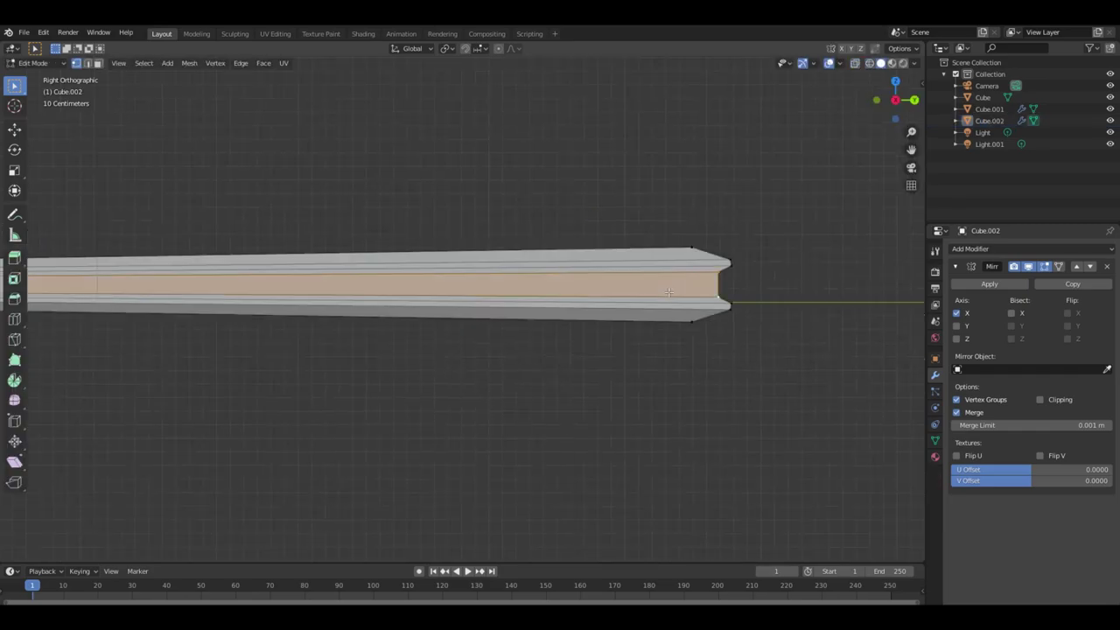
pyautogui.moveTo(695, 271)
pyautogui.mouseDown(button='middle')
pyautogui.moveTo(652, 200)
pyautogui.moveTo(430, 227)
pyautogui.mouseUp(button='middle')
pyautogui.press('Tab')
pyautogui.scroll(-4, 429, 227)
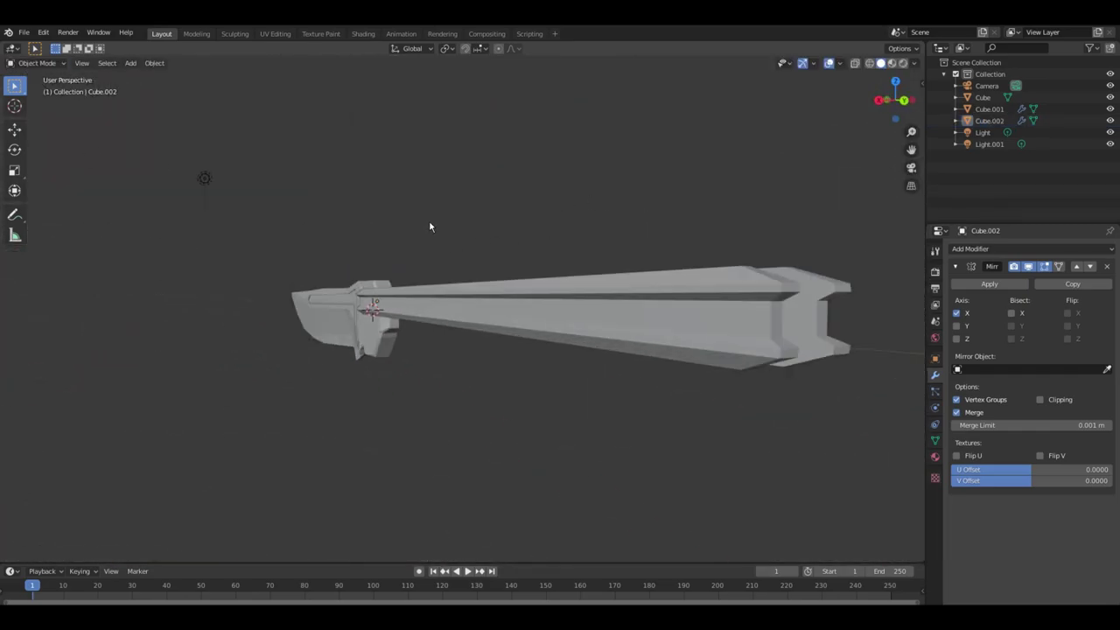
pyautogui.press('Tab')
pyautogui.scroll(5, 604, 245)
pyautogui.moveTo(604, 245)
pyautogui.mouseDown(button='middle')
pyautogui.moveTo(520, 335)
pyautogui.moveTo(670, 289)
pyautogui.mouseUp(button='middle')
# Step: Extrude a handle face into a new section and scale it down twice
pyautogui.press('g')
pyautogui.click(520, 335)
pyautogui.press('e')
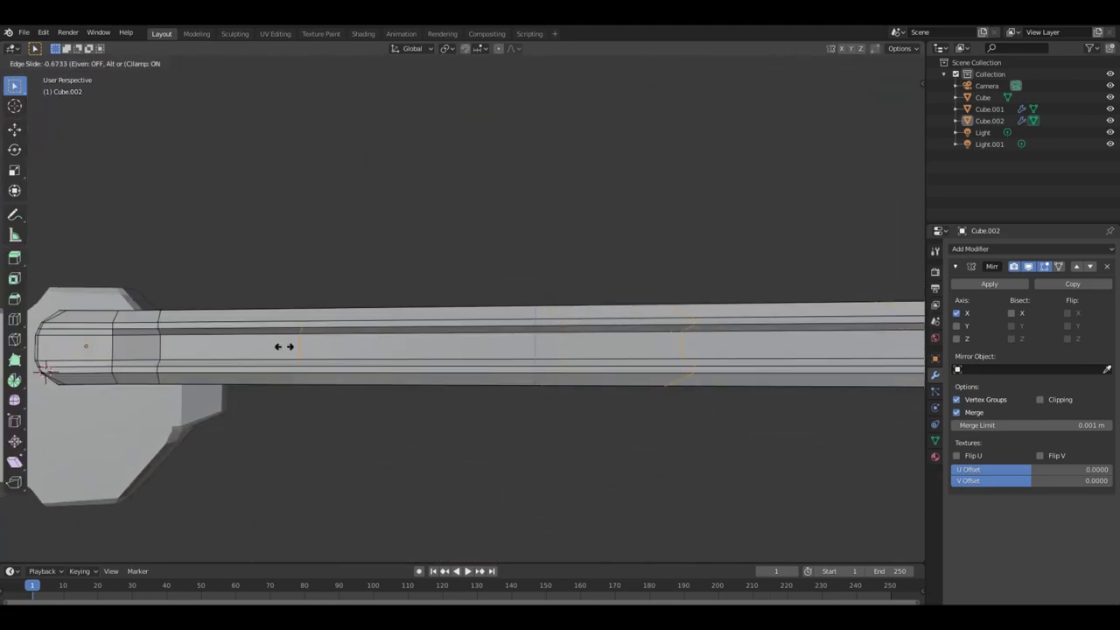
pyautogui.click(361, 236)
pyautogui.press('s')
pyautogui.click(372, 272)
pyautogui.moveTo(372, 272); pyautogui.dragTo(490, 219, button='middle')
pyautogui.press('s')
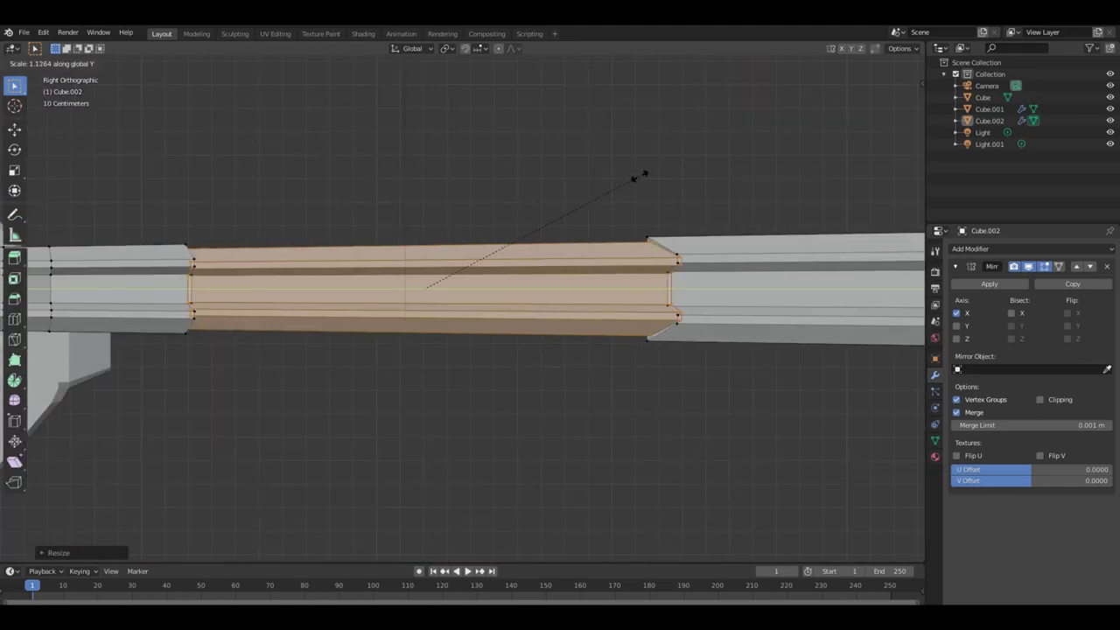
pyautogui.click(645, 173)
pyautogui.moveTo(645, 172)
pyautogui.mouseDown(button='middle')
pyautogui.moveTo(538, 279)
pyautogui.moveTo(560, 289)
pyautogui.mouseUp(button='middle')
pyautogui.scroll(3, 560, 288)
# Step: Extrude another stepped handle section, scale it excluding X, and rescale its vertices with X-ray off
pyautogui.press('e')
pyautogui.click(560, 289)
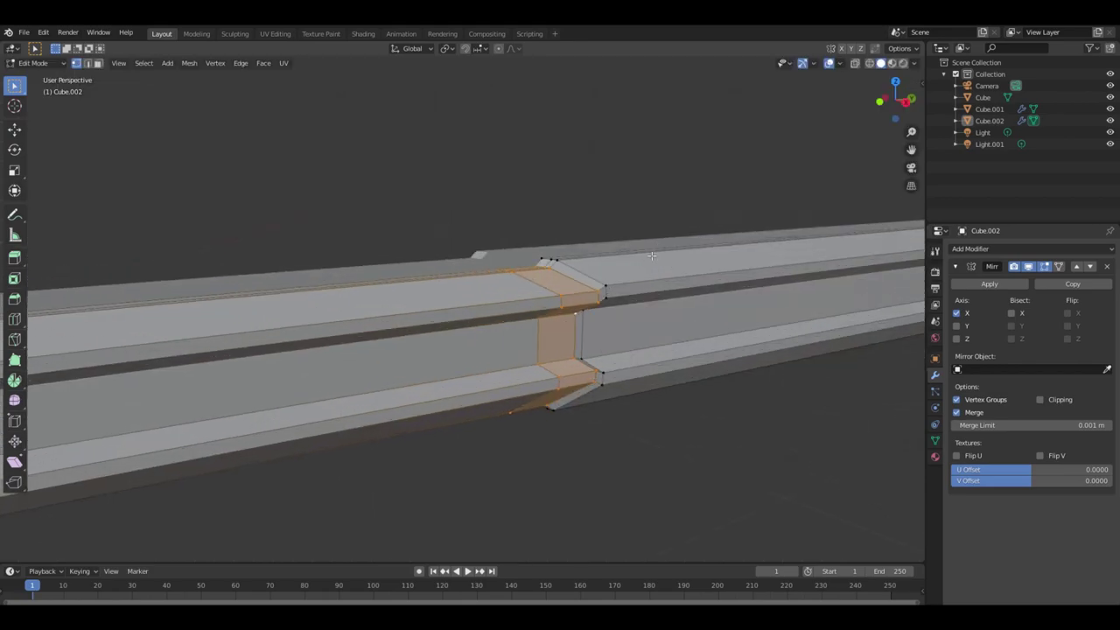
pyautogui.press('s')
pyautogui.press('x')
pyautogui.press('KP_3')
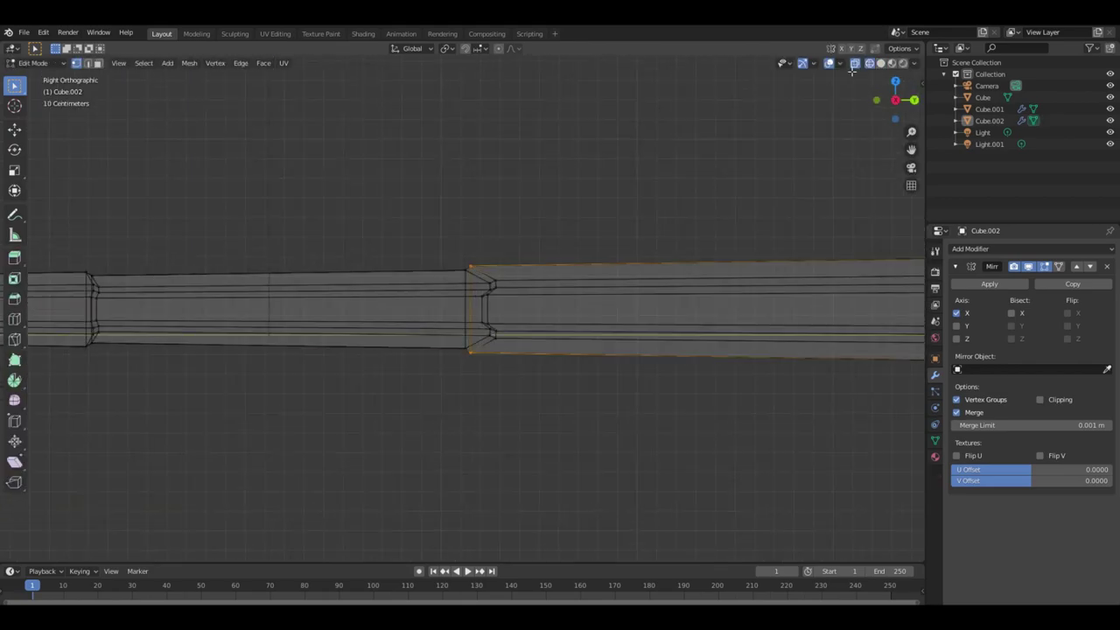
pyautogui.click(854, 63)
pyautogui.moveTo(437, 254)
pyautogui.mouseDown(button='middle')
pyautogui.moveTo(513, 300)
pyautogui.moveTo(467, 278)
pyautogui.mouseUp(button='middle')
pyautogui.press('s')
pyautogui.click(467, 278)
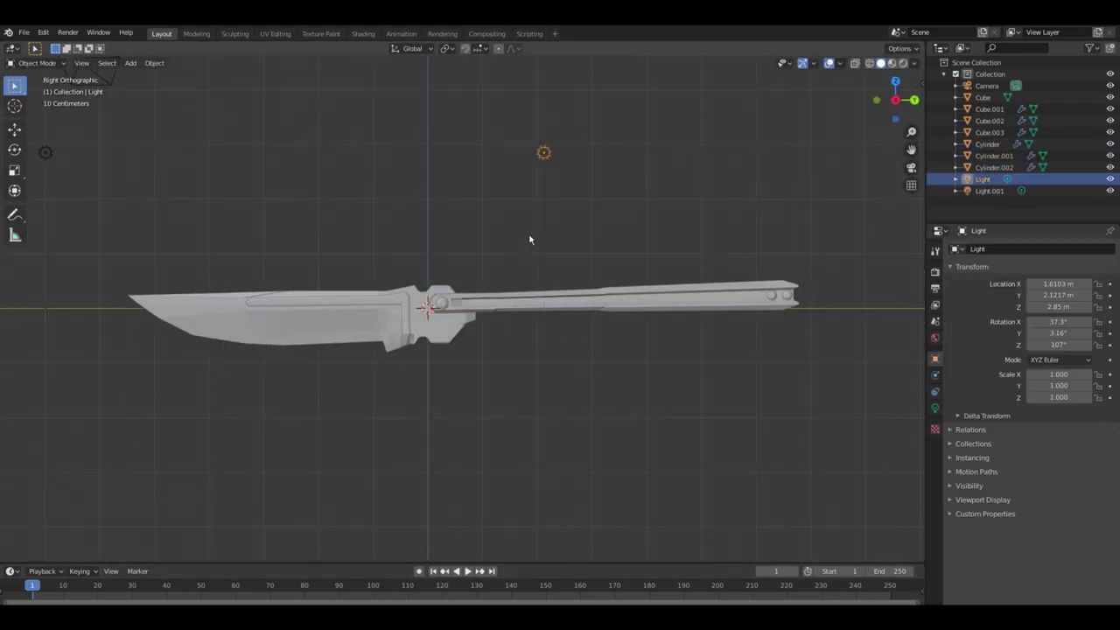
# Step: Uncheck Mirror Z on the handle, then duplicate the handle parts and move the copy along Z
pyautogui.scroll(2, 885, 100)
pyautogui.click(958, 339)
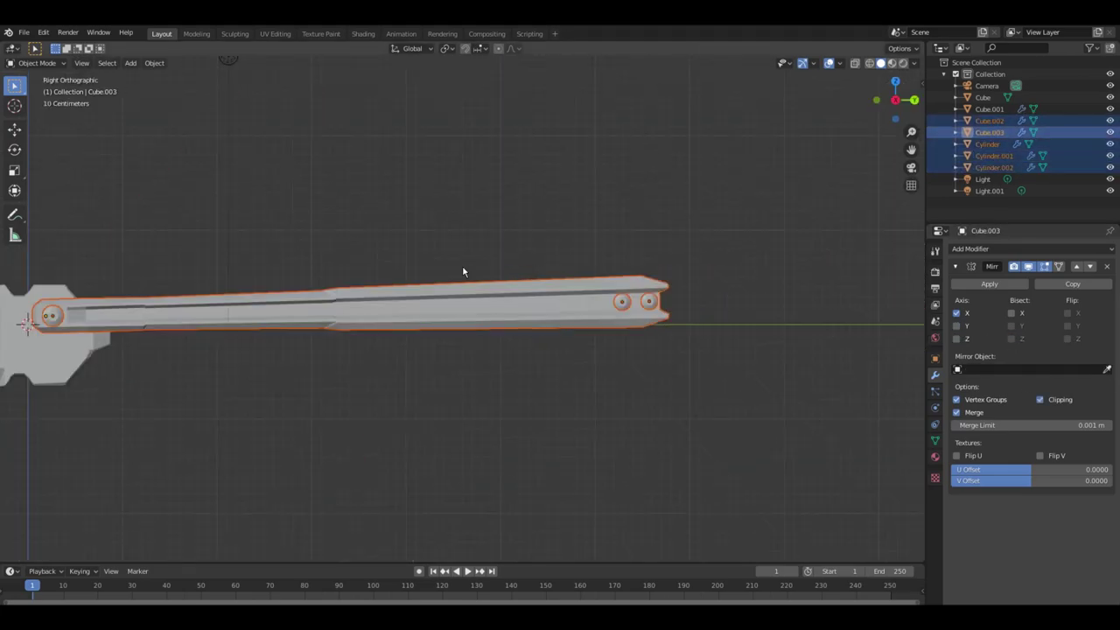
pyautogui.hotkey('shift', 'd')
pyautogui.press('z')
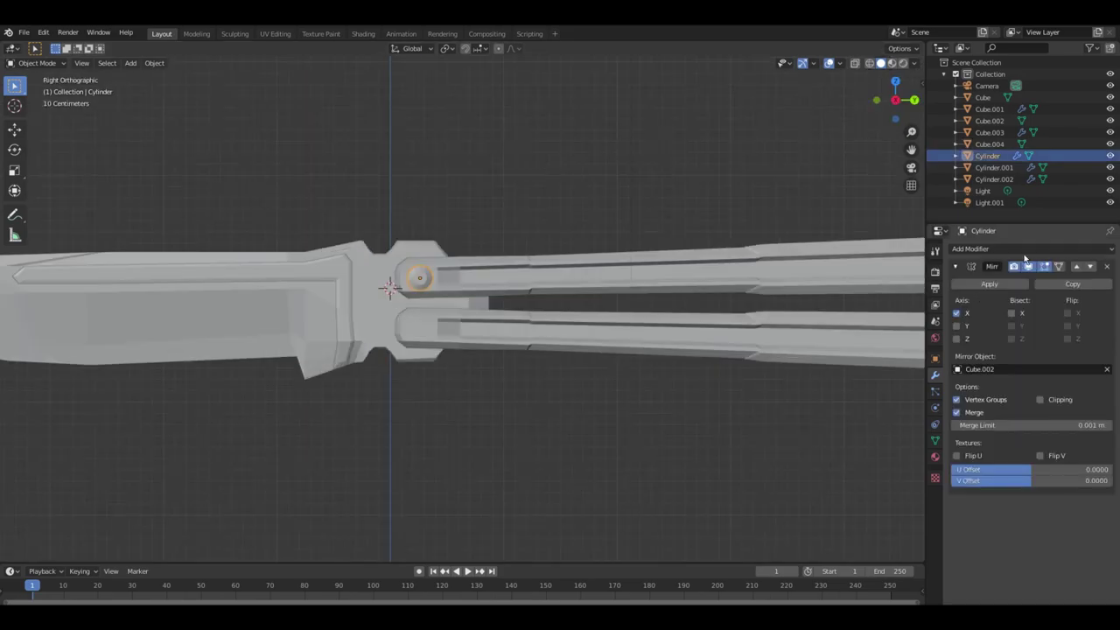
# Step: Add a Mirror modifier to the pivot pin Cylinder
pyautogui.click(1006, 248)
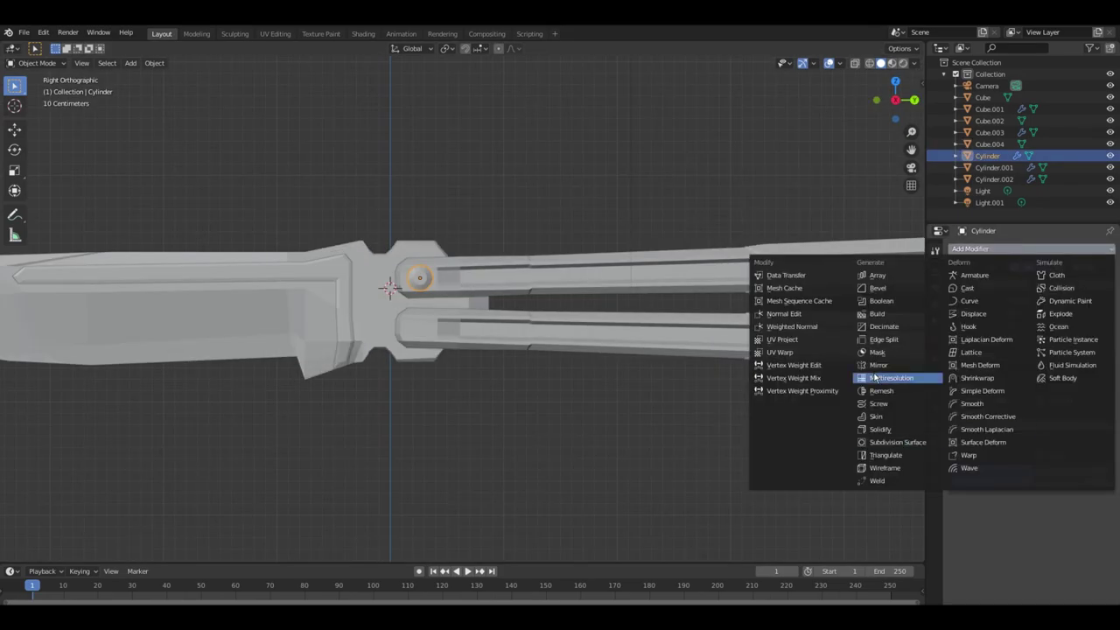
pyautogui.click(878, 365)
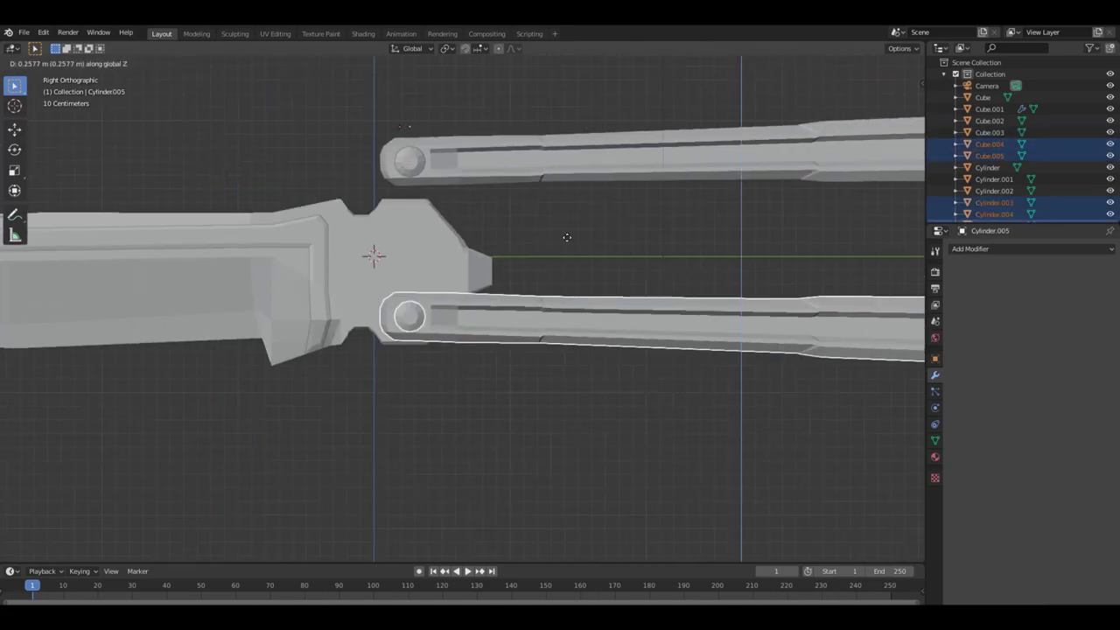
# Step: View the knife and the selected part from the side (numpad 3)
pyautogui.press('KP_3')
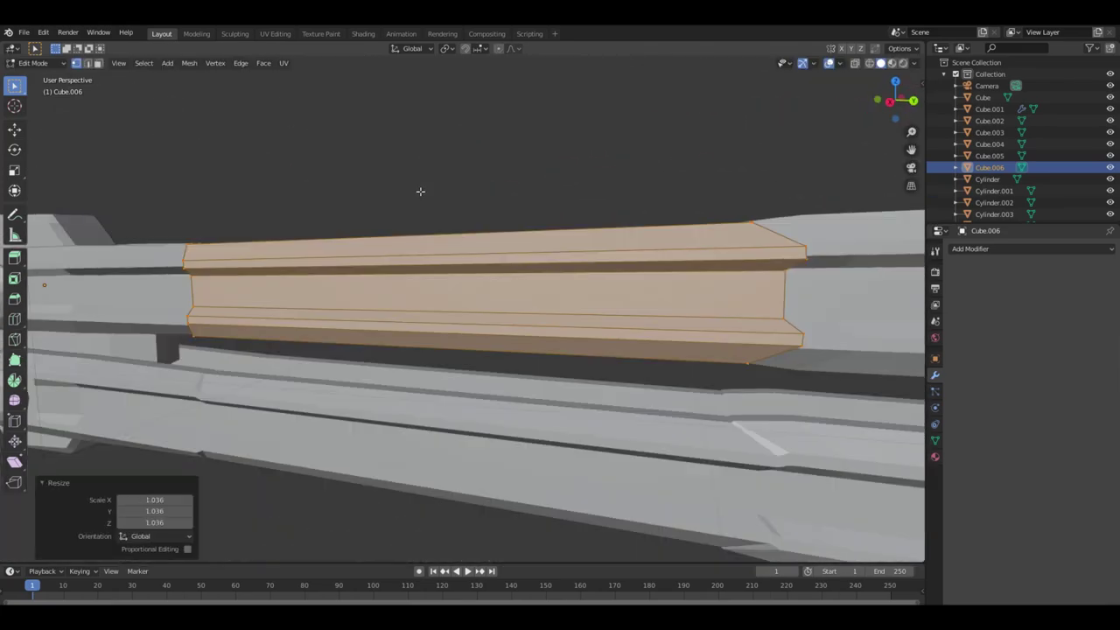
pyautogui.press('KP_3')
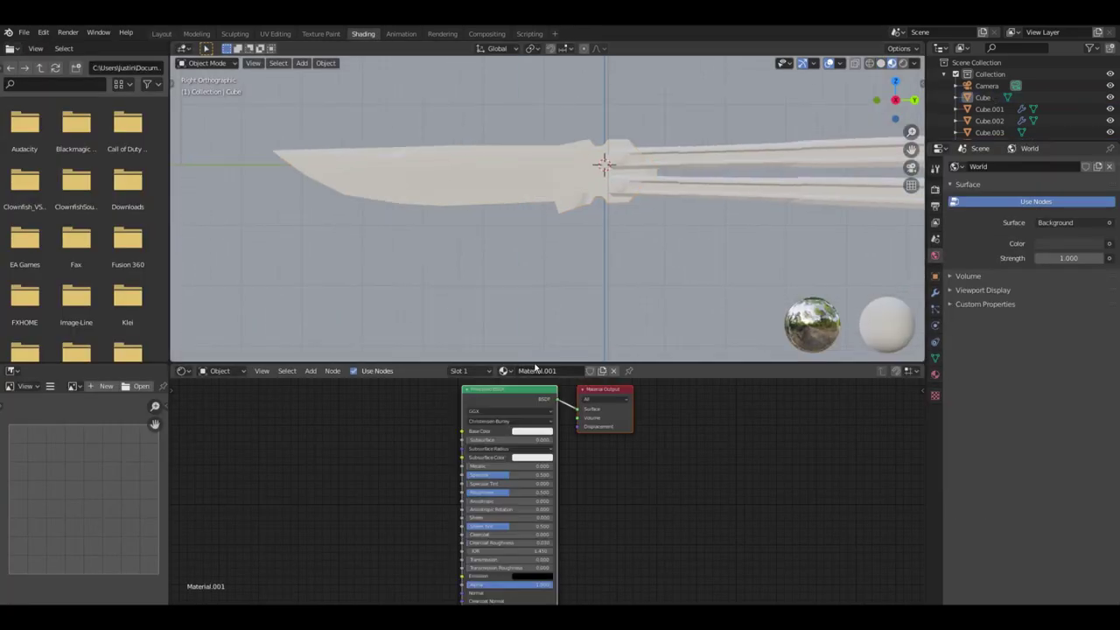
# Step: Select a handle piece, rotate its gradient Mapping, then undo the rotation
pyautogui.click(557, 157)
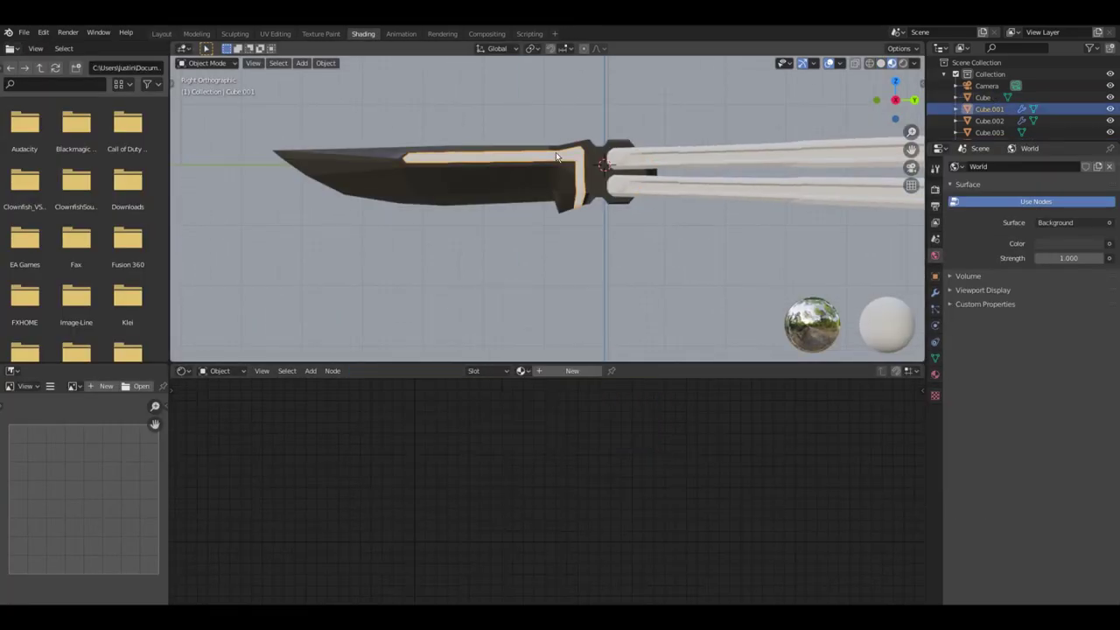
pyautogui.keyDown('shift'); pyautogui.moveTo(410, 198); pyautogui.dragTo(279, 198, button='middle'); pyautogui.keyUp('shift')
pyautogui.click(696, 162)
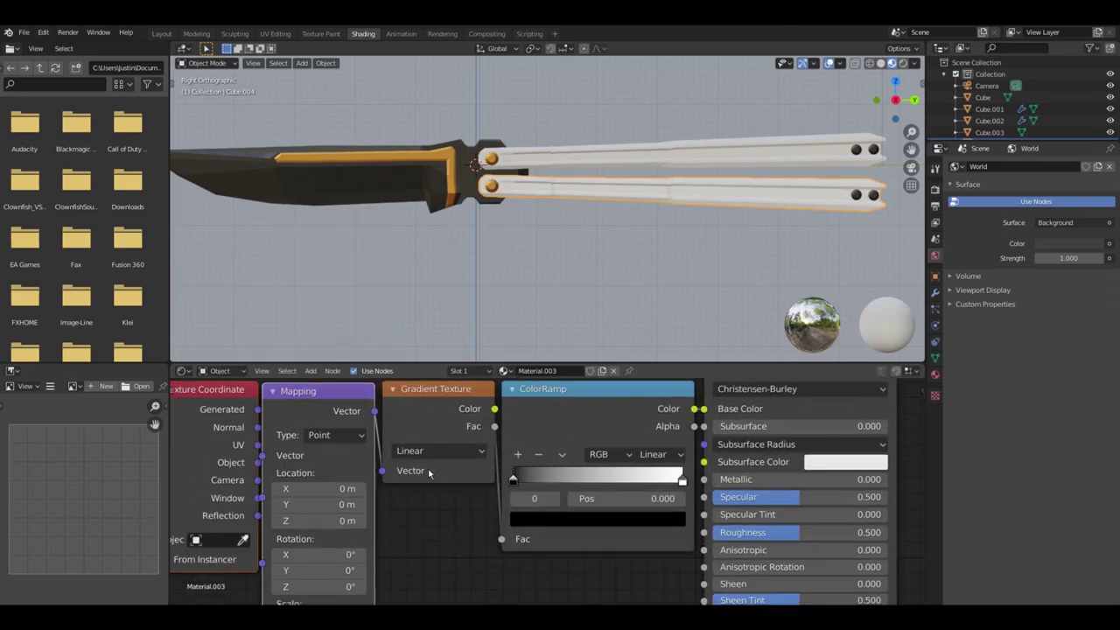
pyautogui.scroll(5, 428, 467)
pyautogui.moveTo(412, 435); pyautogui.dragTo(385, 435)
pyautogui.moveTo(411, 461)
pyautogui.mouseDown()
pyautogui.moveTo(438, 460)
pyautogui.moveTo(420, 472)
pyautogui.mouseUp()
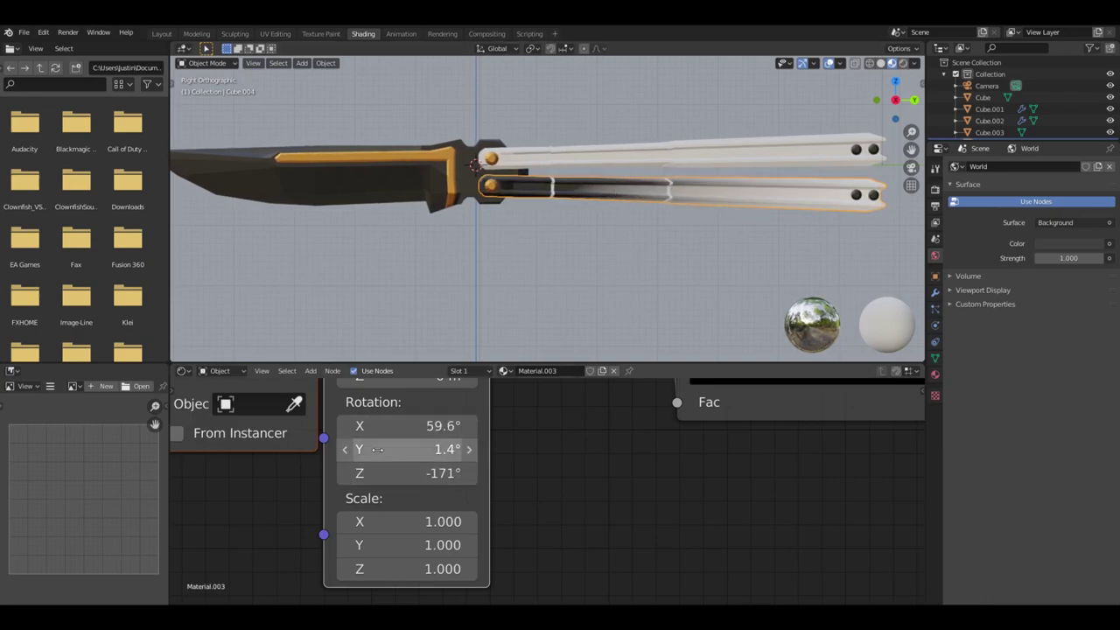
pyautogui.hotkey('ctrl', 'z')
pyautogui.hotkey('ctrl', 'z')
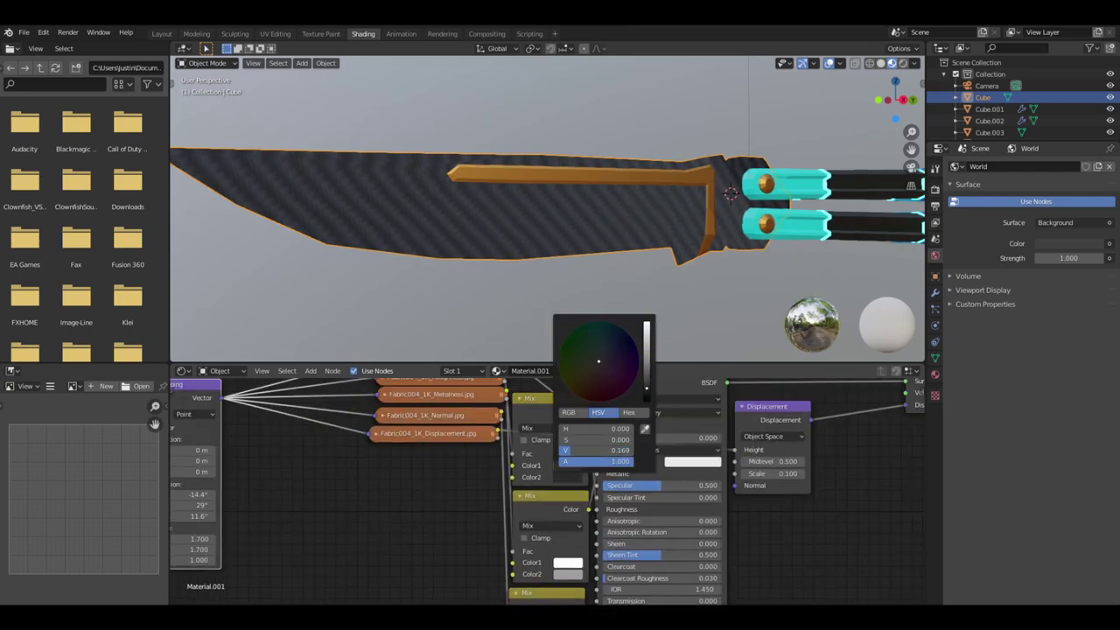
# Step: Orbit the view to inspect the carbon-fibre blade
pyautogui.moveTo(604, 263); pyautogui.dragTo(665, 264, button='middle')
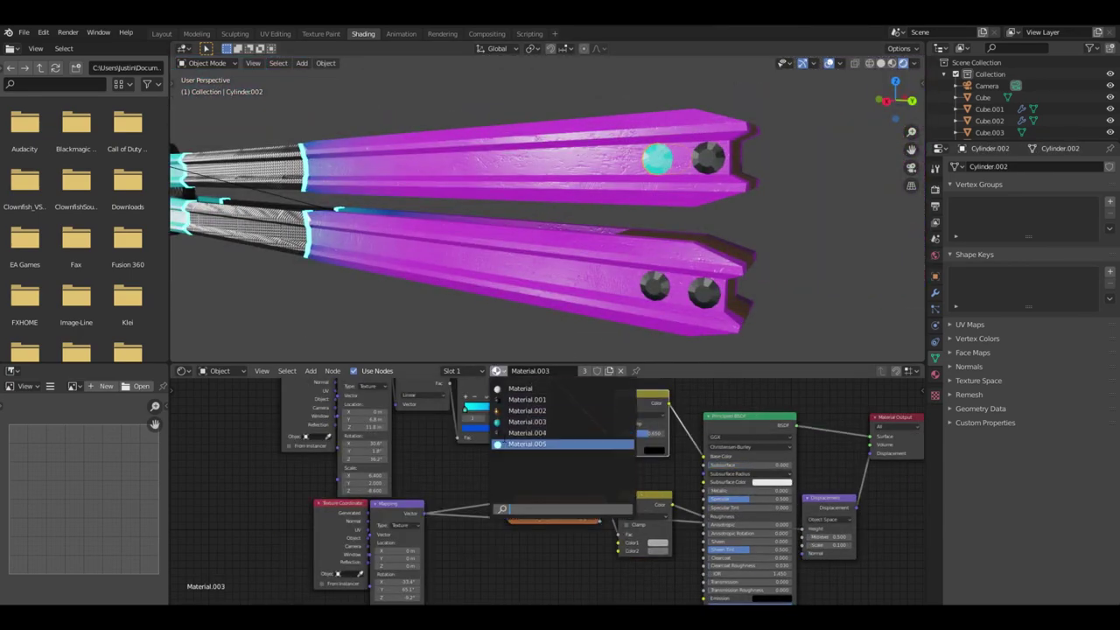
# Step: Assign the existing gold material to the screws and raise the handle material's Sheen
pyautogui.click(526, 410)
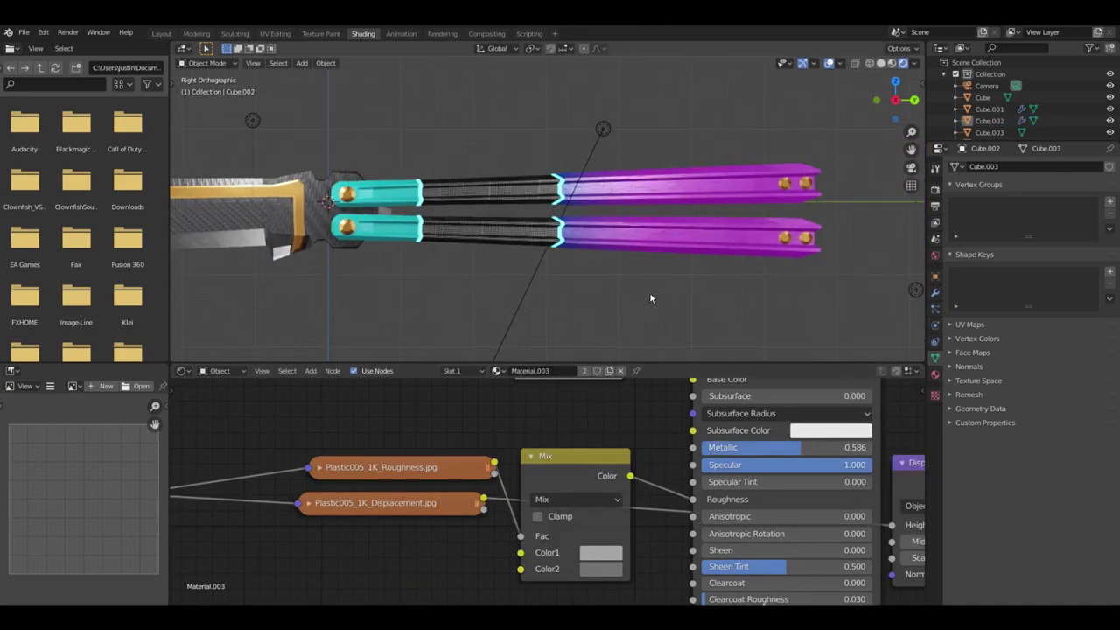
pyautogui.moveTo(612, 525); pyautogui.dragTo(469, 474, button='middle')
pyautogui.moveTo(578, 500); pyautogui.dragTo(675, 501)
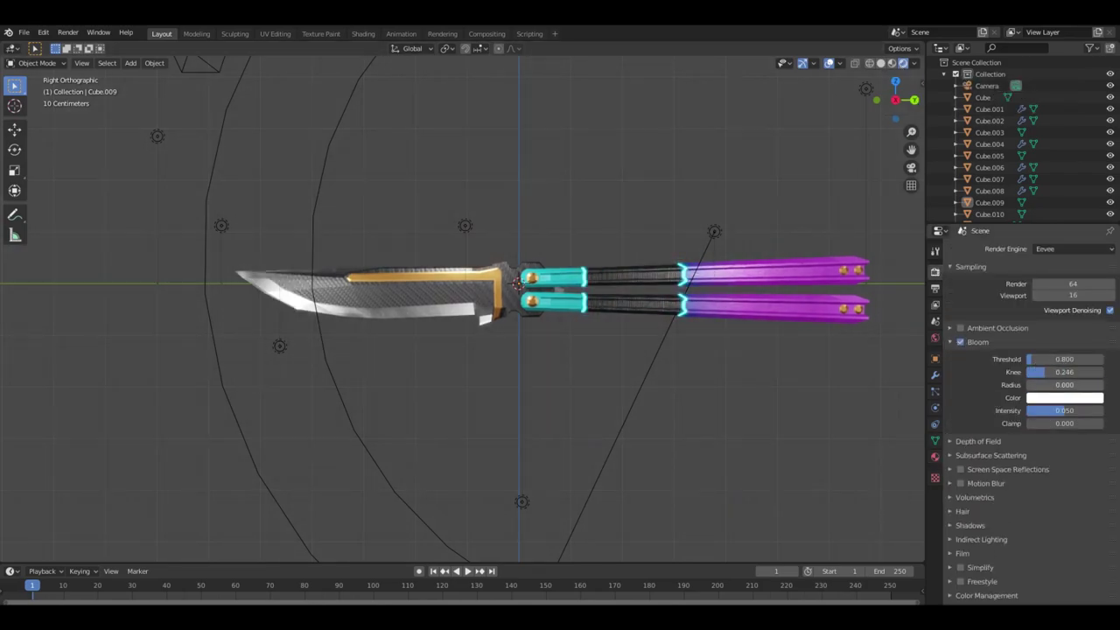
# Step: Collapse the Ambient Occlusion settings panel in Render Properties
pyautogui.click(949, 328)
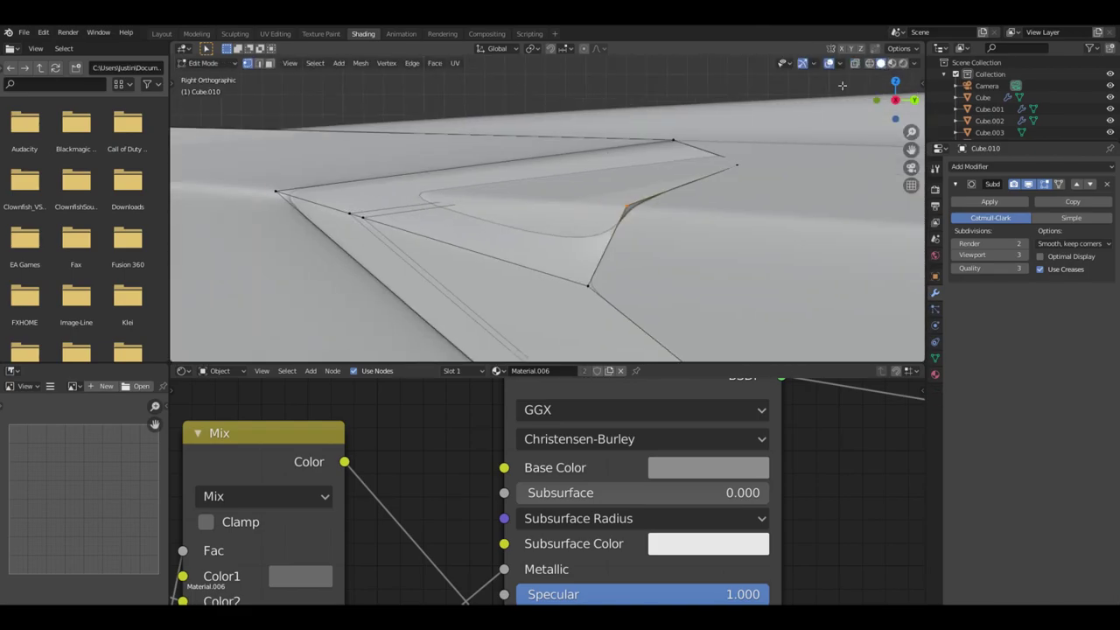
# Step: Shape Cube.011 along the blade by moving its edge vertices on Z and Y in X-ray view
pyautogui.press('z')
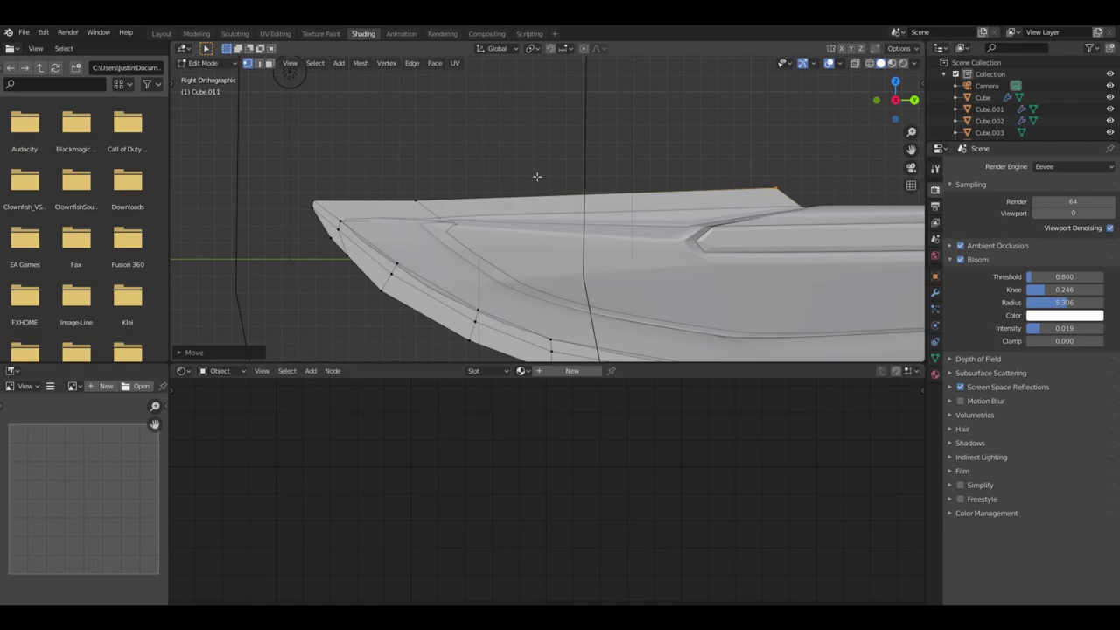
pyautogui.hotkey('alt', 'z')
pyautogui.press('g')
pyautogui.press('y')
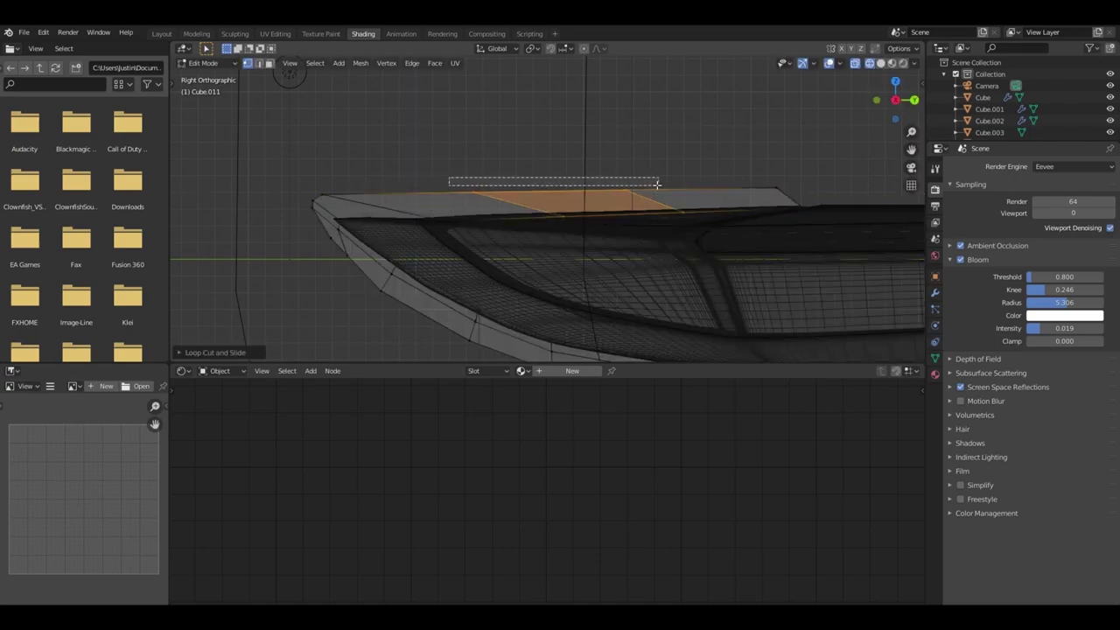
pyautogui.moveTo(642, 200); pyautogui.dragTo(619, 156, button='middle')
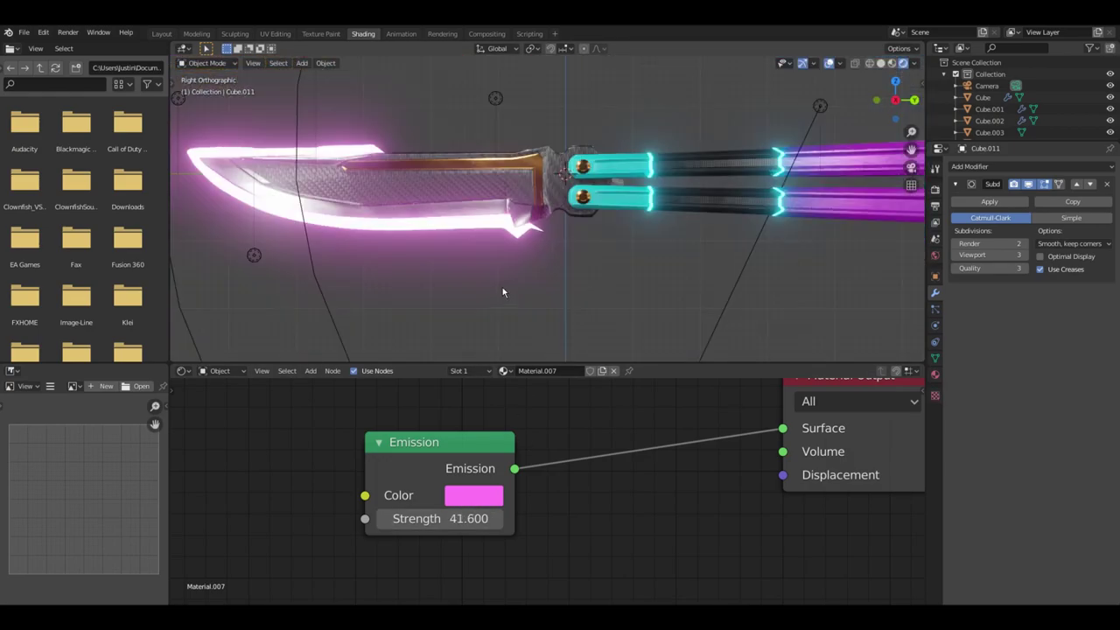
# Step: Bring up the add-node menu and leave Edit Mode on the edge piece
pyautogui.scroll(-2, 455, 493)
pyautogui.hotkey('shift', 'a')
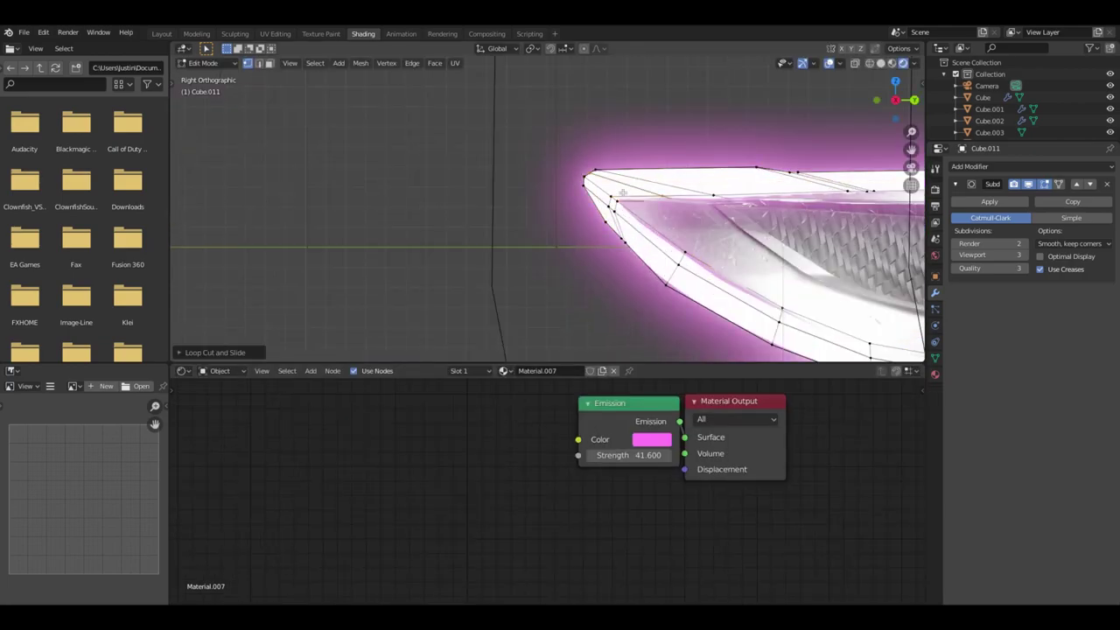
pyautogui.press('Tab')
# Step: Select a scene light and move it vertically along Z
pyautogui.scroll(-4, 263, 229)
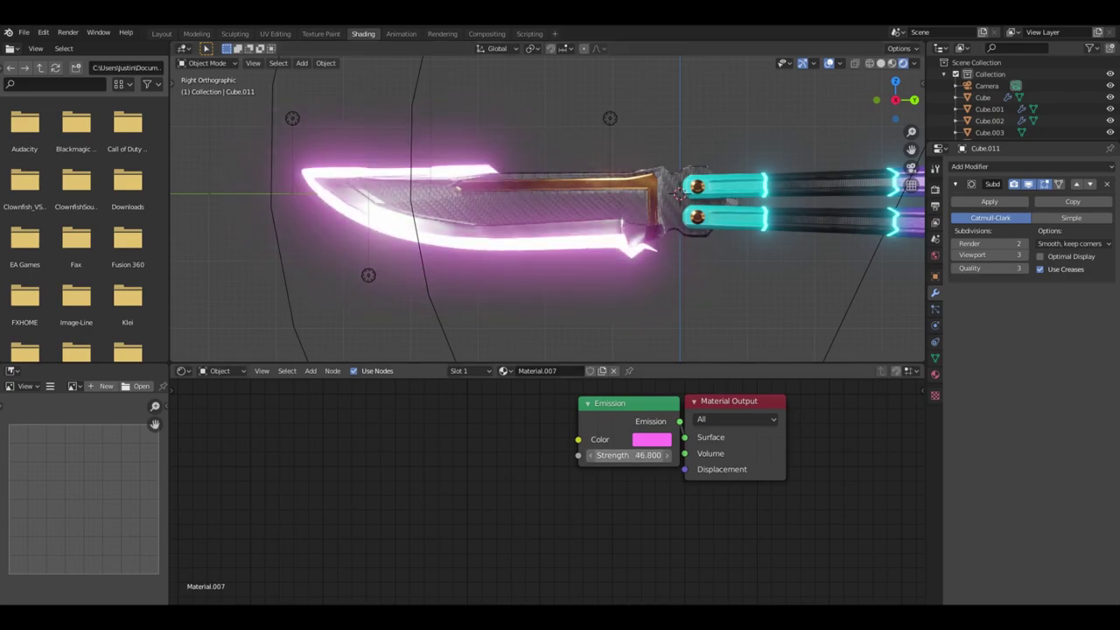
pyautogui.click(679, 190)
pyautogui.click(308, 254)
pyautogui.press('g')
pyautogui.press('z')
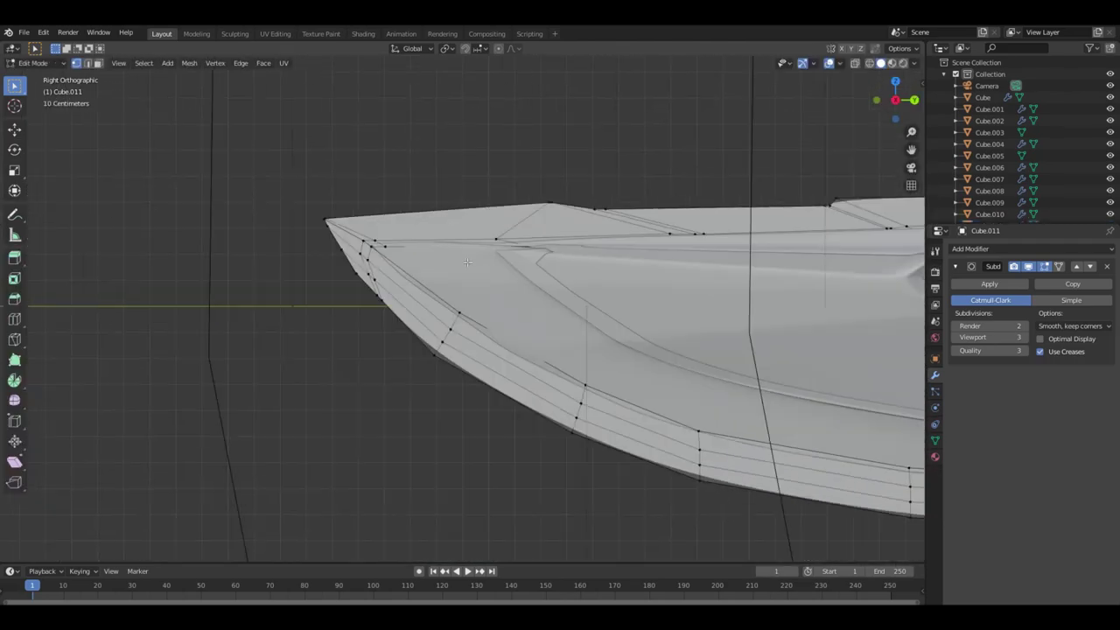
# Step: In X-ray view, move the edge piece's tip vertices along the Y axis
pyautogui.hotkey('alt', 'z')
pyautogui.press('g')
pyautogui.press('y')
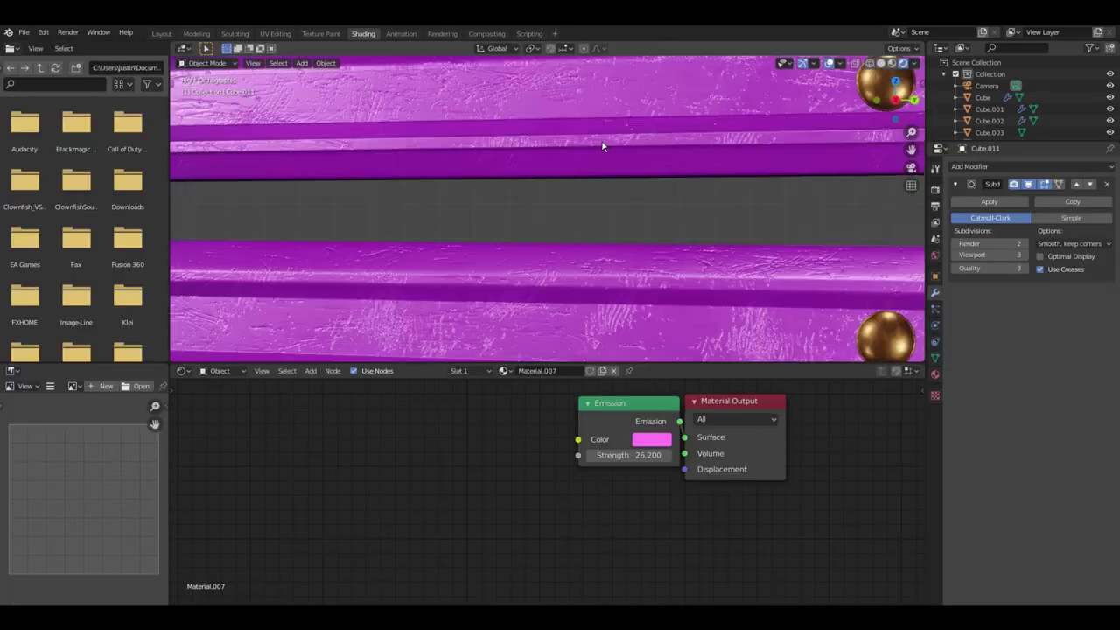
# Step: From the camera view, frame the carbon-fibre blade's material nodes, then select handle parts Cube.002 and Cube.006
pyautogui.press('KP_0')
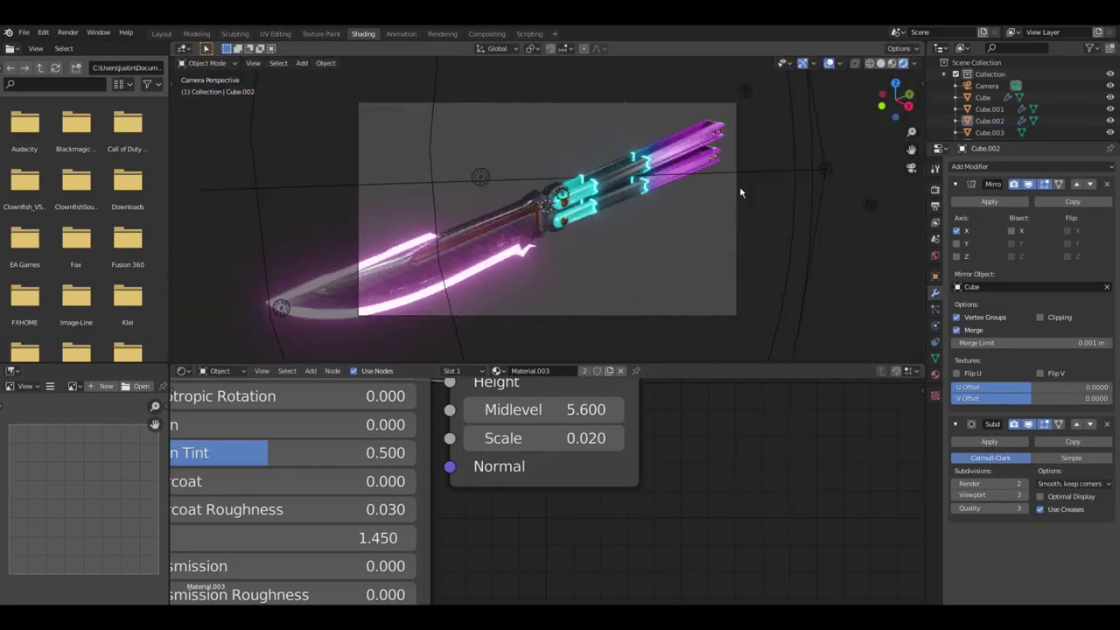
pyautogui.scroll(3, 580, 216)
pyautogui.click(590, 226)
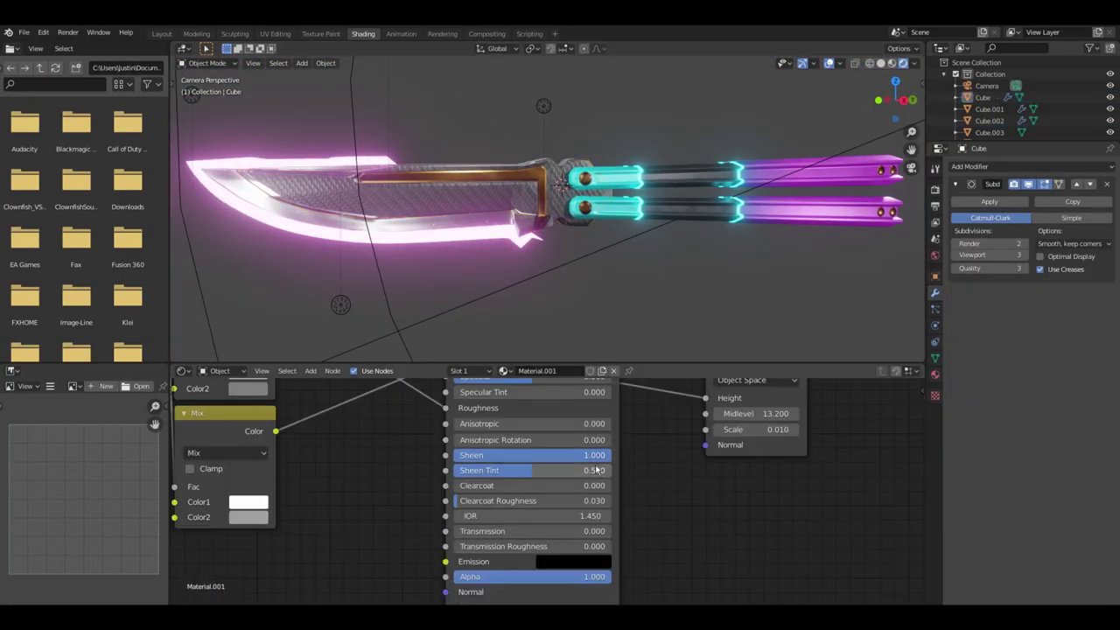
pyautogui.press('Home')
pyautogui.scroll(3, 438, 490)
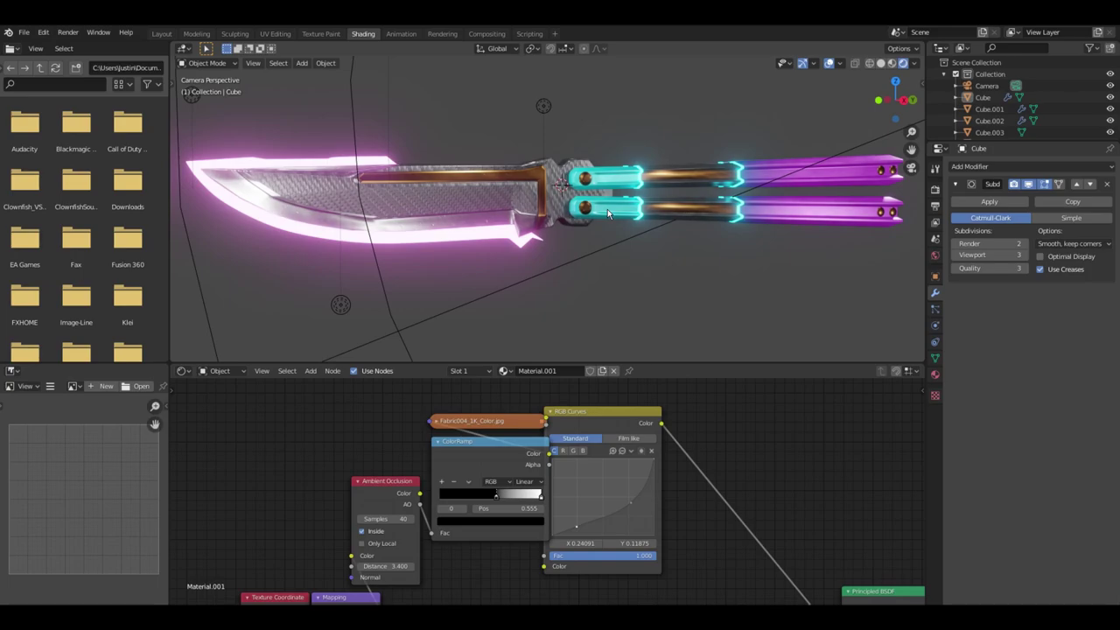
pyautogui.click(435, 295)
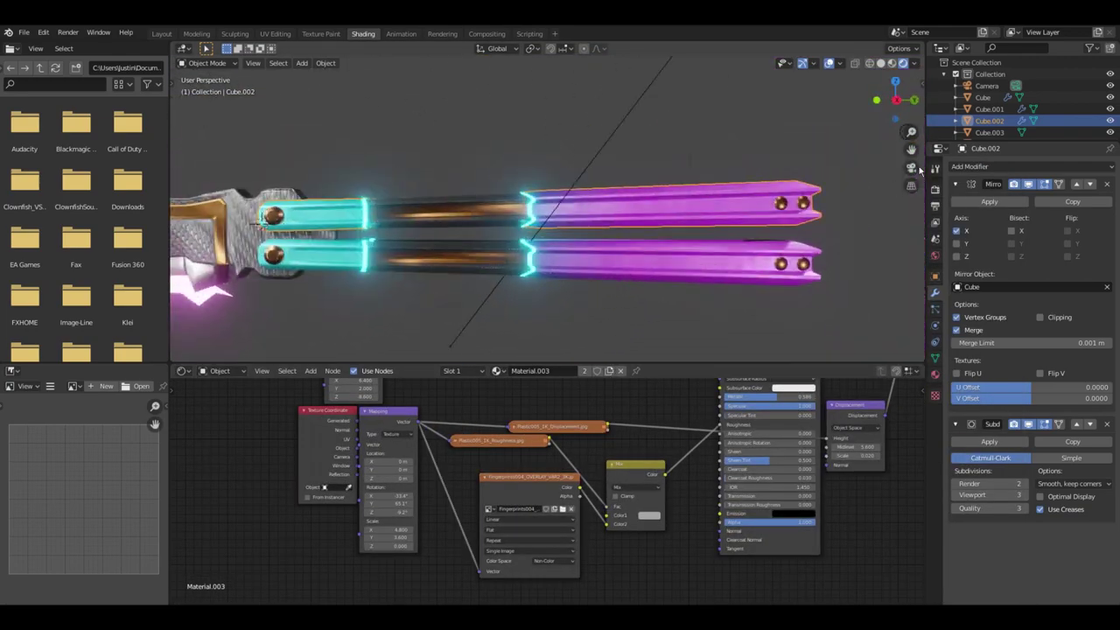
pyautogui.click(680, 184)
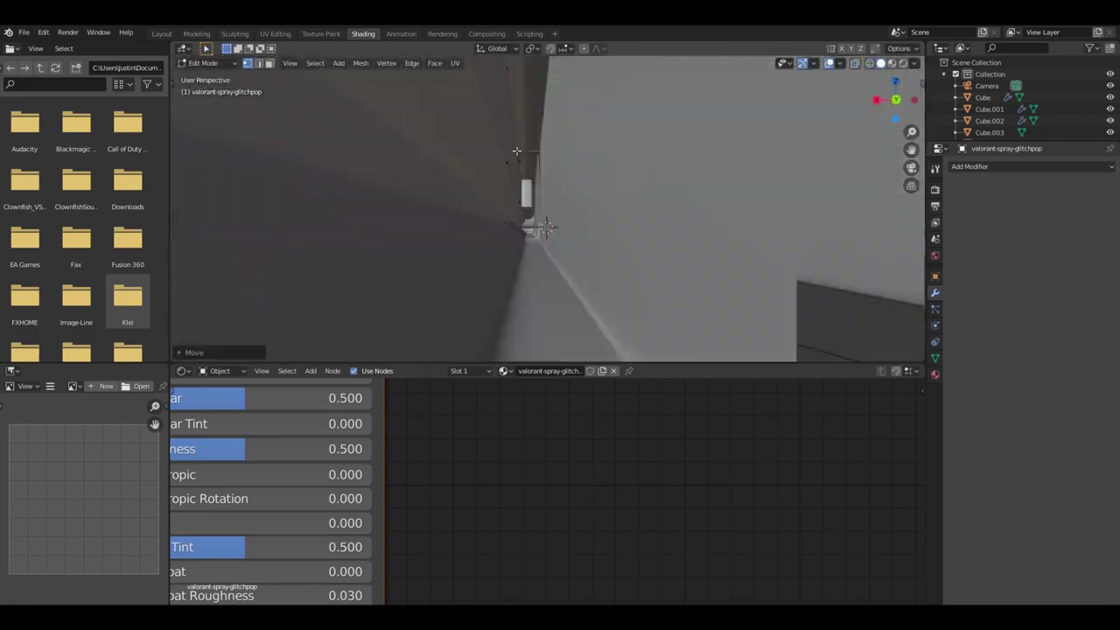
# Step: Orbit the view to look along the sticker mesh
pyautogui.moveTo(597, 185); pyautogui.dragTo(454, 168, button='middle')
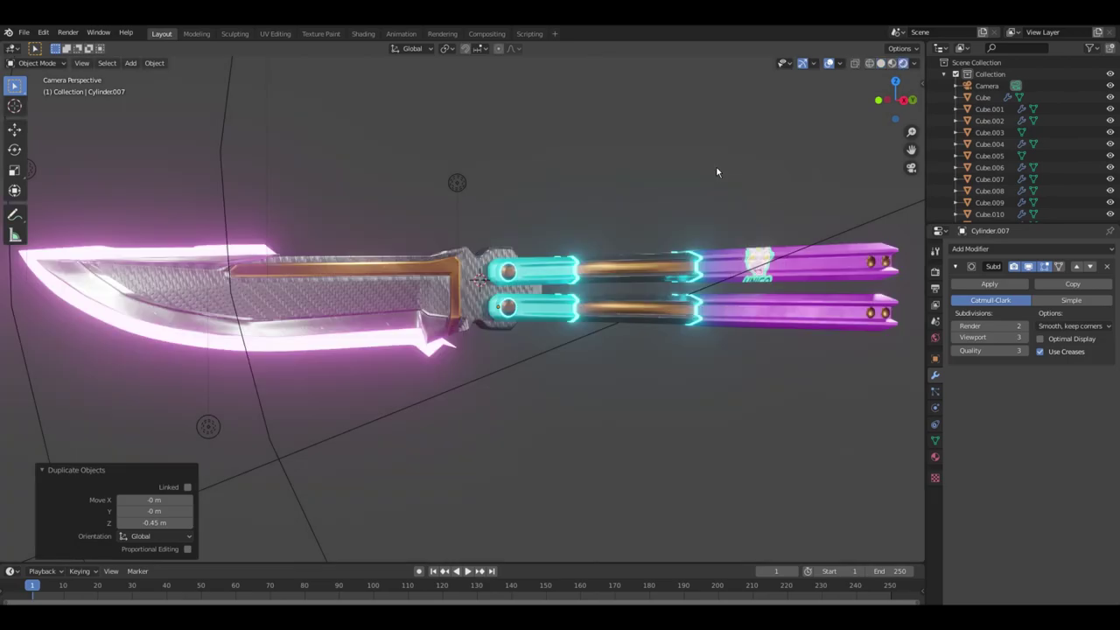
# Step: Select handle part Cube.001 and begin importing another sticker image as a plane
pyautogui.click(577, 357)
pyautogui.hotkey('shift', 'a')
pyautogui.click(304, 194)
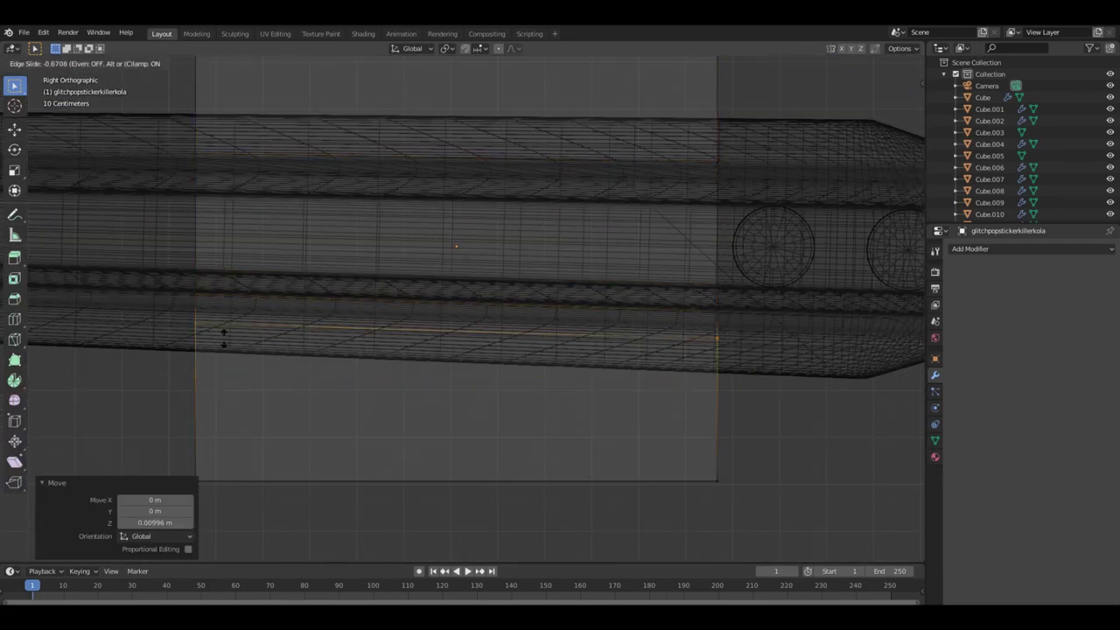
# Step: Confirm the edge loop's new position and view the whole knife through the camera
pyautogui.click(223, 336)
pyautogui.scroll(-1, 866, 86)
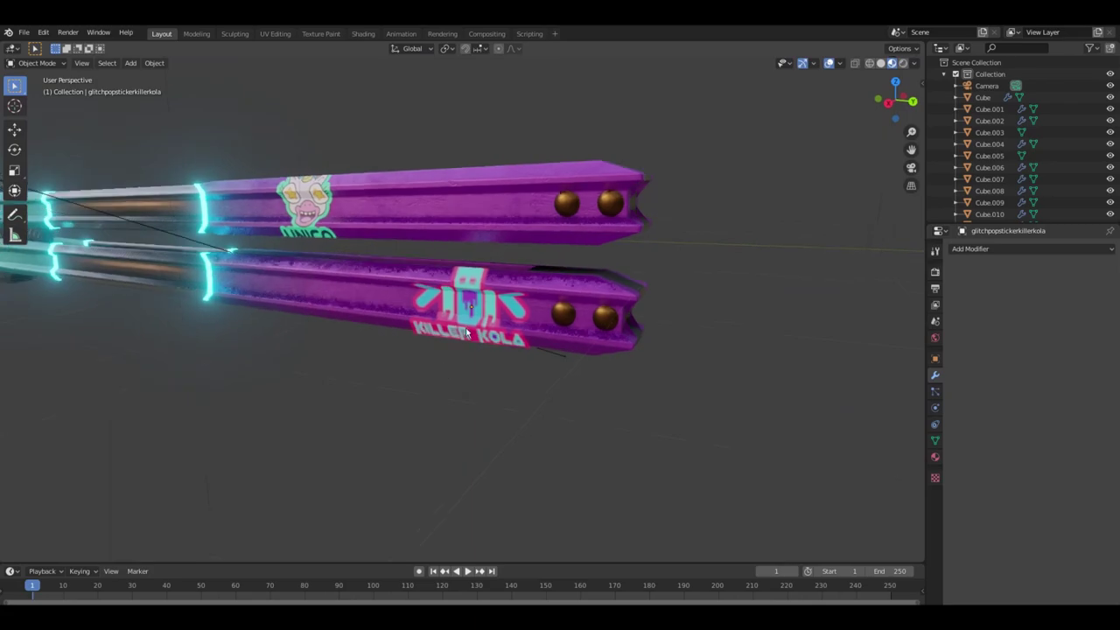
pyautogui.press('KP_0')
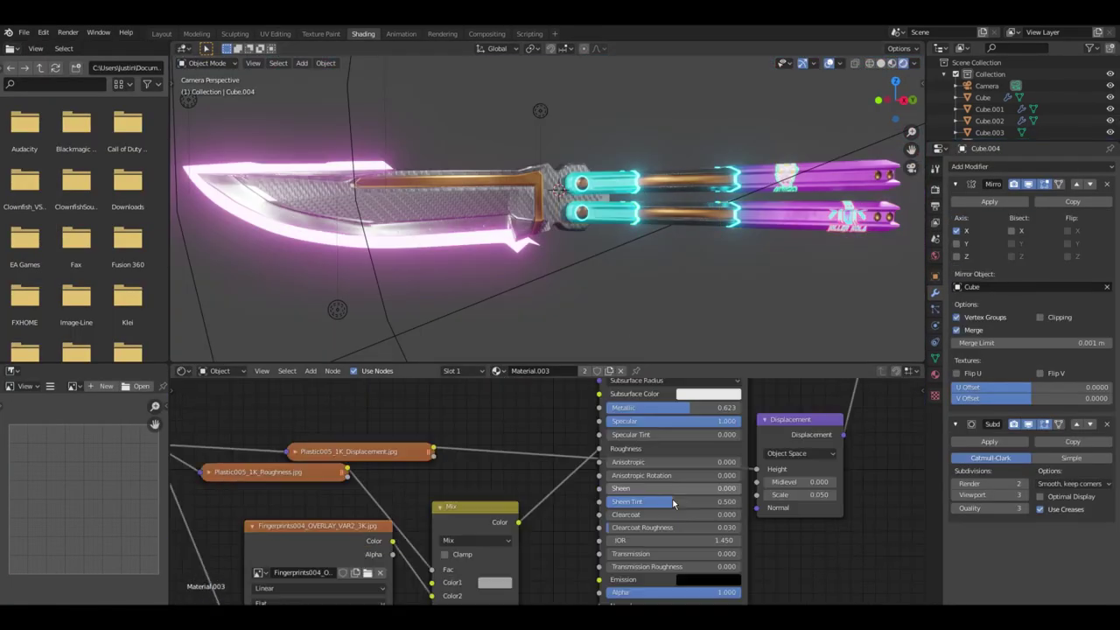
# Step: Bring the handle's ColorRamp into view and turn its middle stop magenta
pyautogui.moveTo(289, 420); pyautogui.dragTo(455, 459, button='middle')
pyautogui.scroll(5, 525, 429)
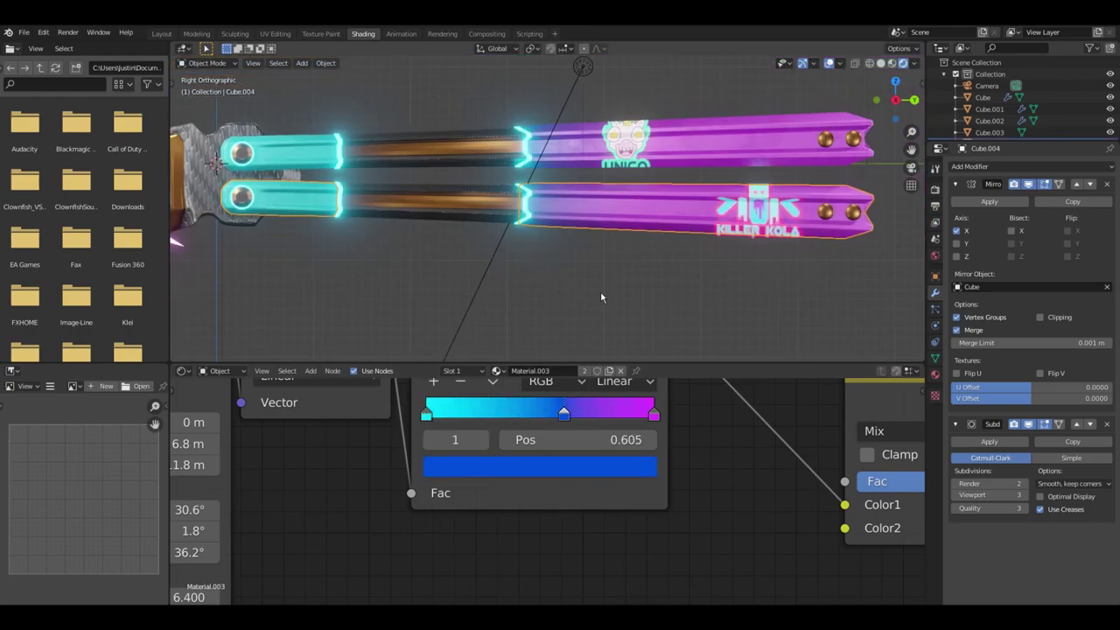
pyautogui.click(563, 269)
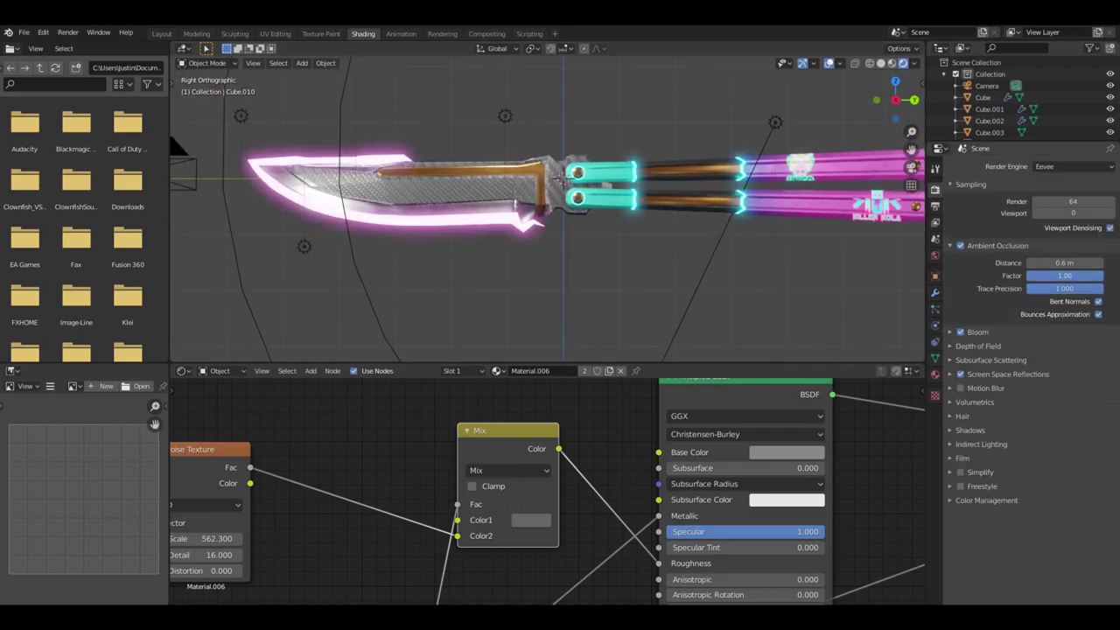
# Step: Check the reflection and indirect lighting panels, expand Ambient Occlusion, then switch to the Cube's material
pyautogui.click(969, 304)
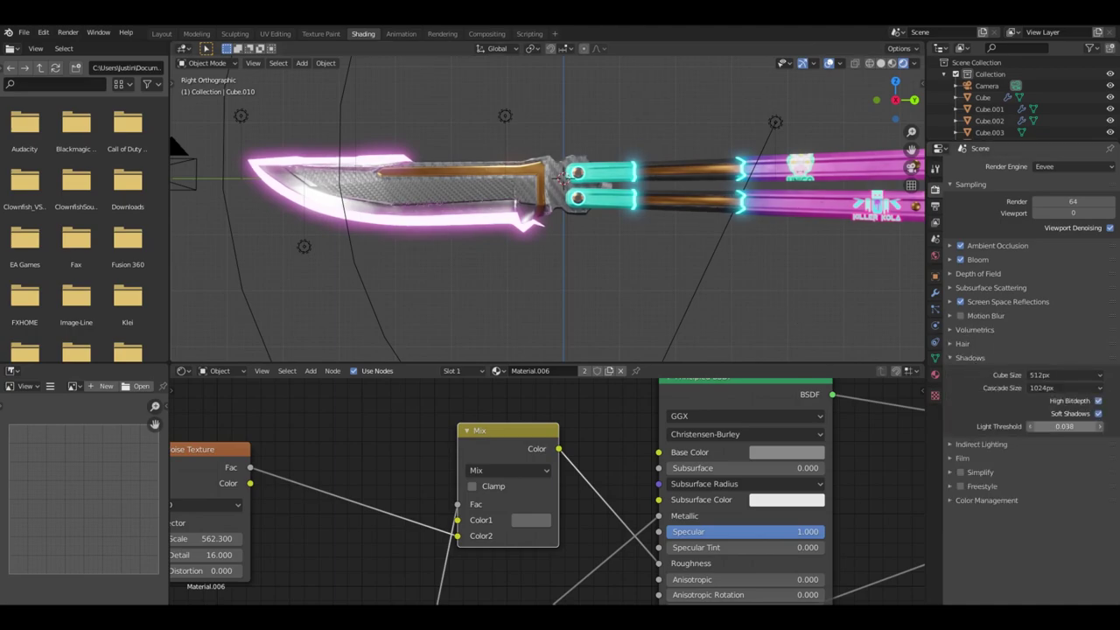
pyautogui.press('KP_0')
pyautogui.keyDown('ctrl'); pyautogui.click(981, 444); pyautogui.keyUp('ctrl')
pyautogui.scroll(-1, 1039, 477)
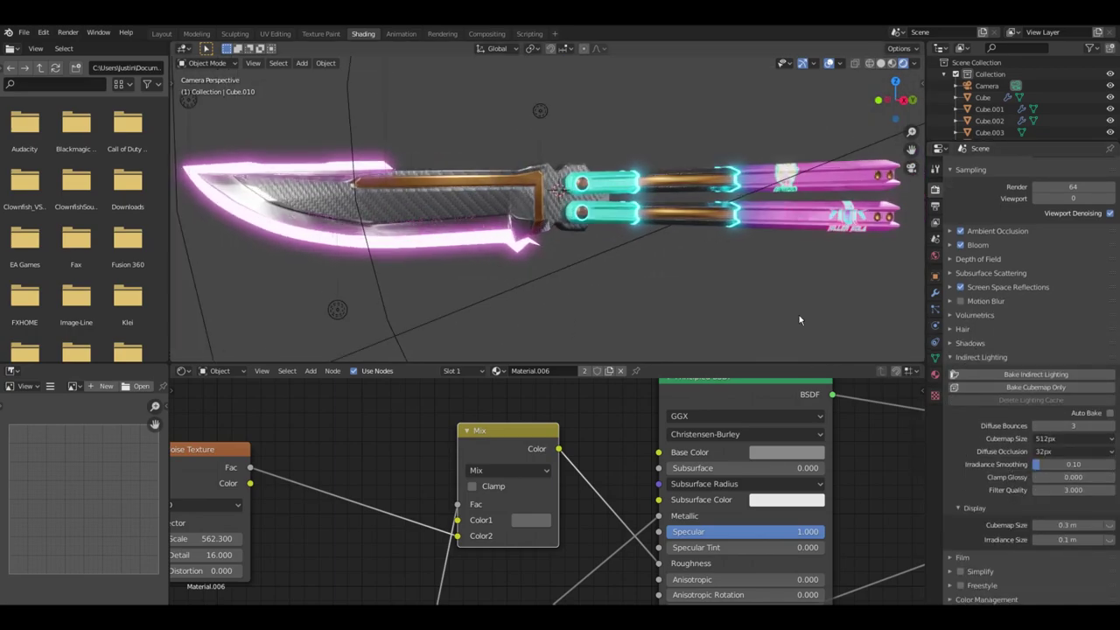
pyautogui.click(950, 357)
pyautogui.click(950, 413)
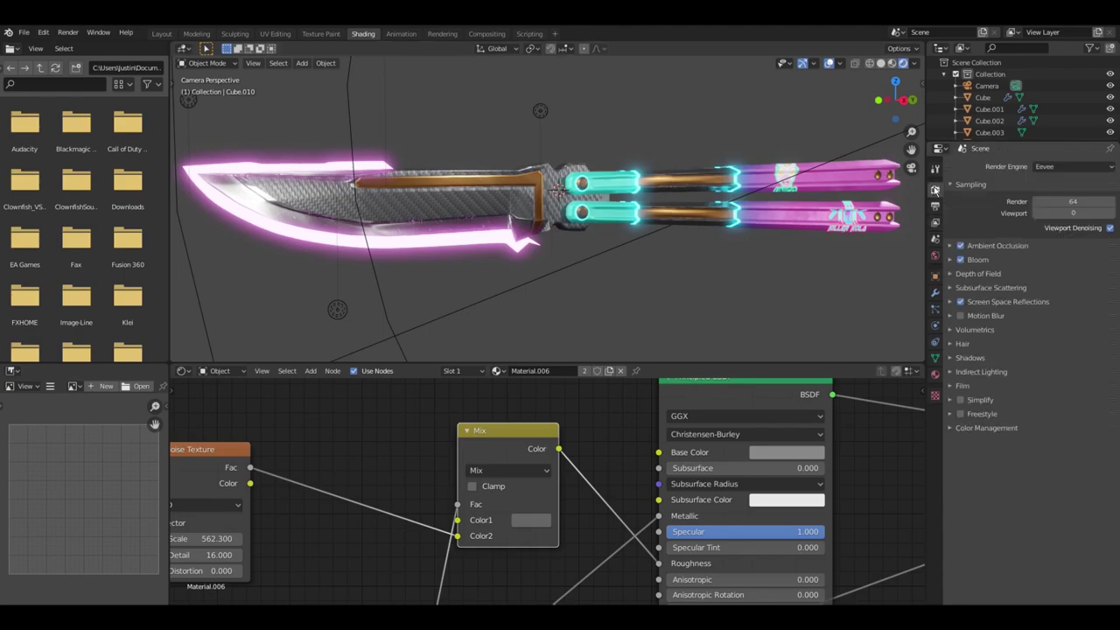
pyautogui.click(950, 245)
pyautogui.click(983, 97)
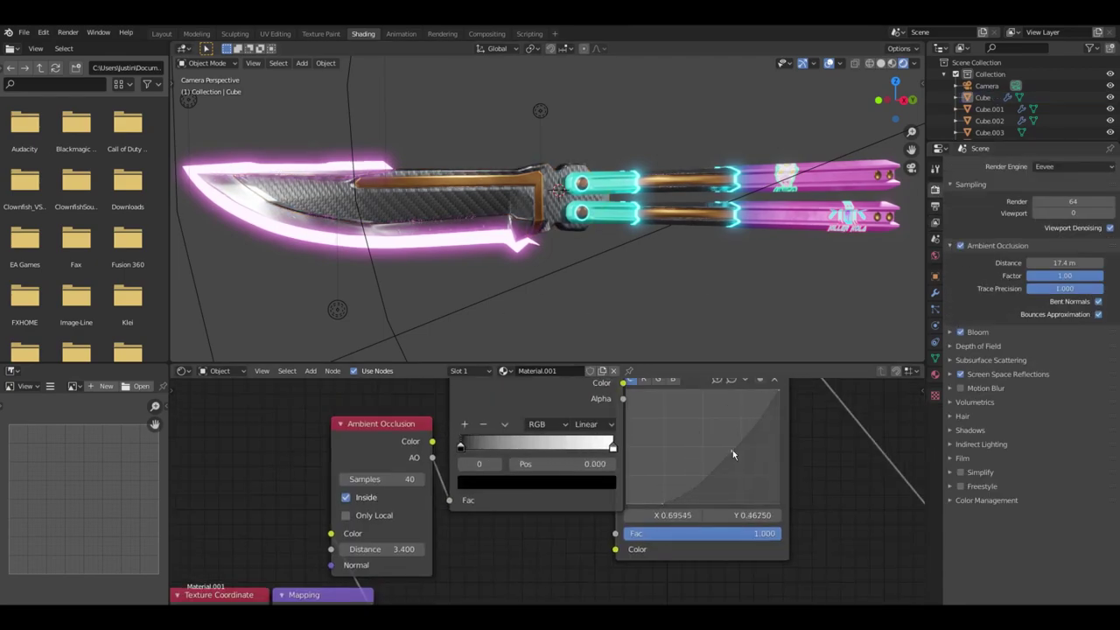
# Step: On Cube.004's material, add a ColorRamp after the Ambient Occlusion node with its black stop at about 0.509
pyautogui.click(558, 188)
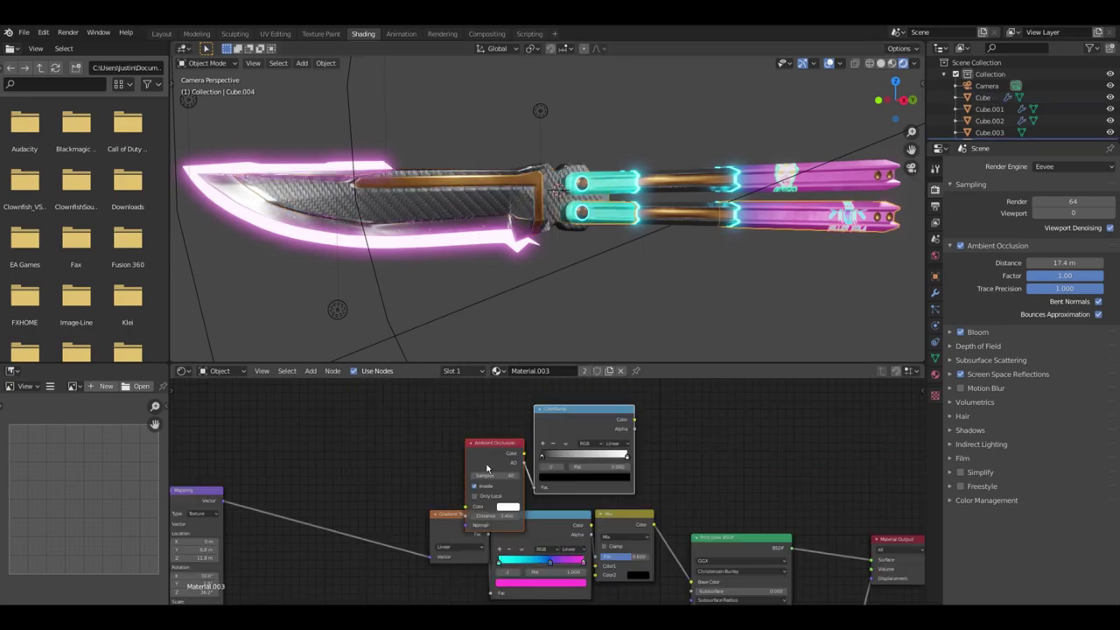
pyautogui.click(385, 525)
pyautogui.scroll(2, 526, 489)
pyautogui.scroll(2, 543, 472)
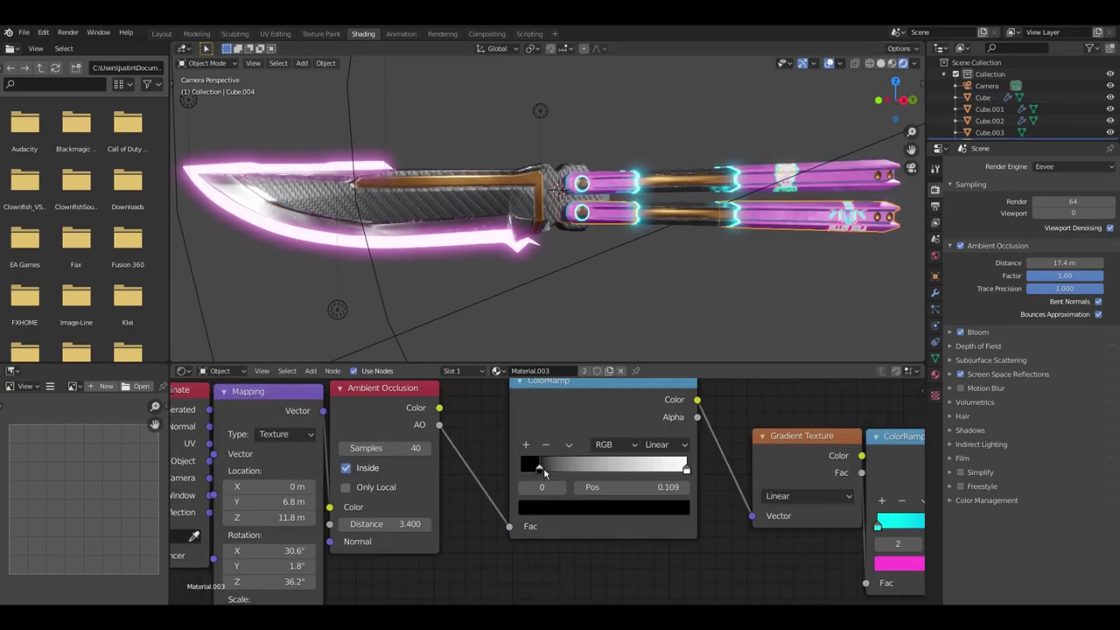
pyautogui.moveTo(543, 467); pyautogui.dragTo(605, 466)
pyautogui.scroll(-2, 396, 436)
pyautogui.scroll(-1, 442, 429)
# Step: Arrange the occlusion and ColorRamp nodes above the Gradient Texture, then switch to Cube.001's material
pyautogui.moveTo(442, 429); pyautogui.dragTo(693, 442)
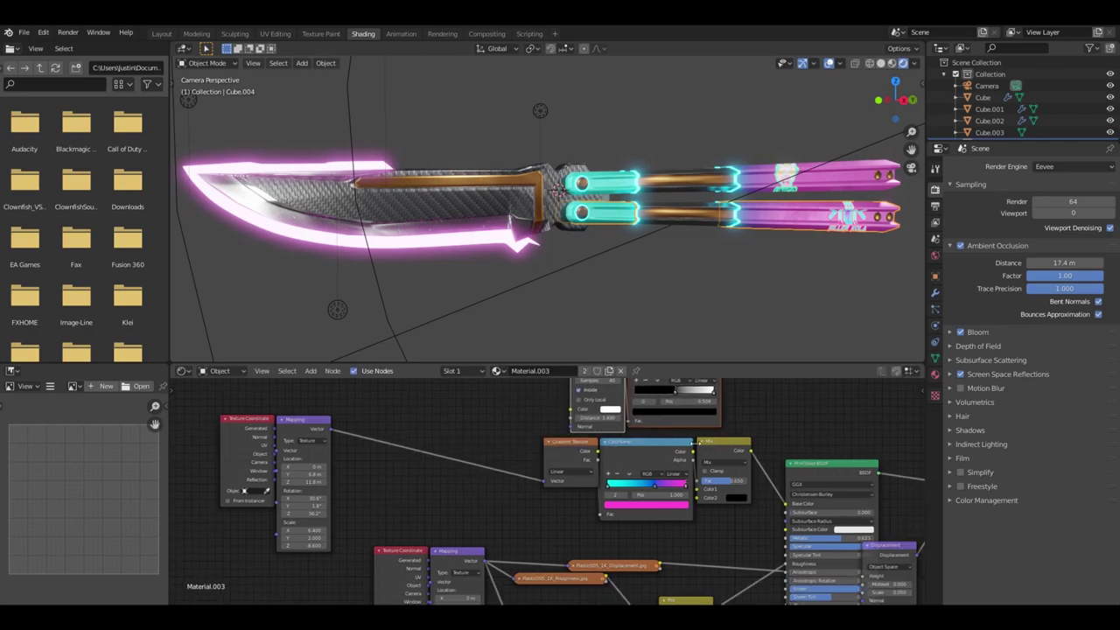
pyautogui.moveTo(652, 390); pyautogui.dragTo(569, 461)
pyautogui.scroll(1, 540, 453)
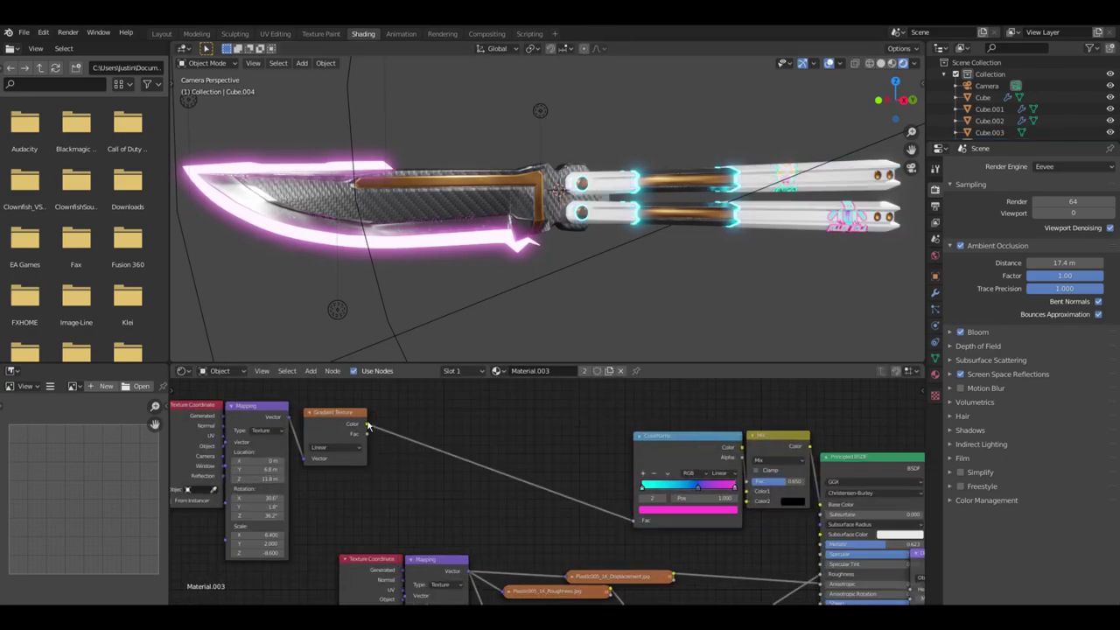
pyautogui.click(460, 183)
pyautogui.scroll(4, 511, 260)
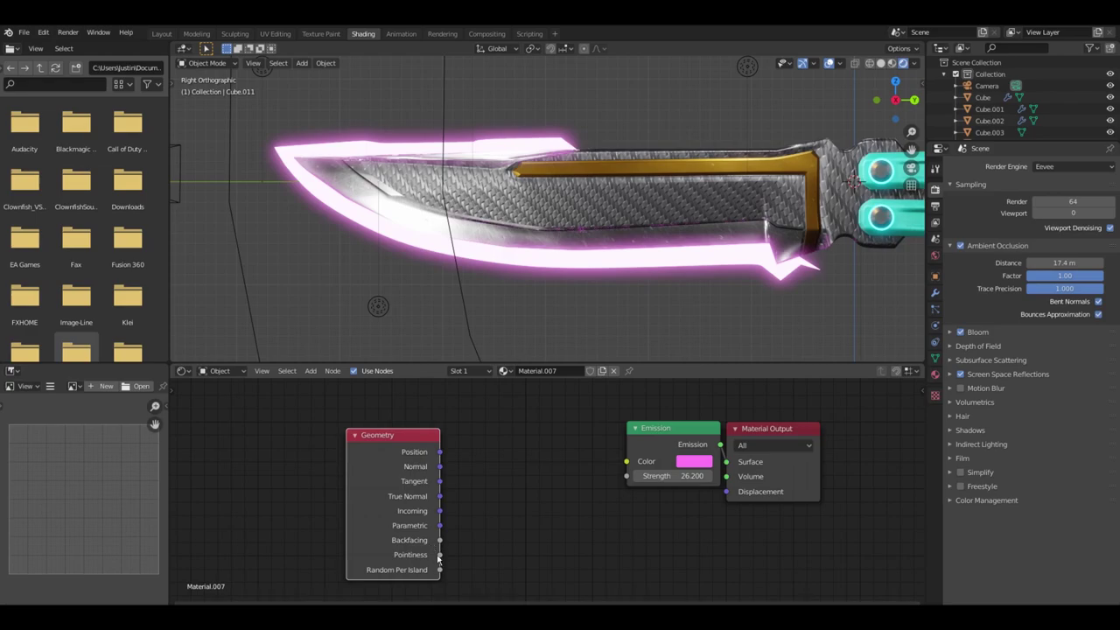
# Step: Remove the cyan Emission and Add Shader nodes and connect a Geometry node's Position to the emission strength
pyautogui.hotkey('shift', 'a')
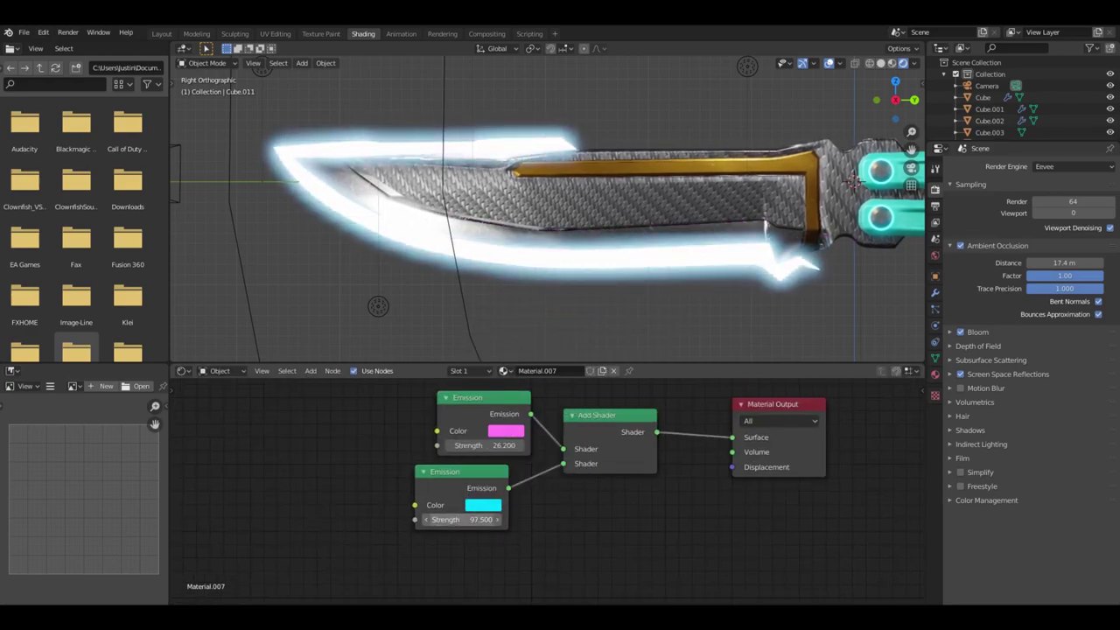
pyautogui.hotkey('ctrl', 'z')
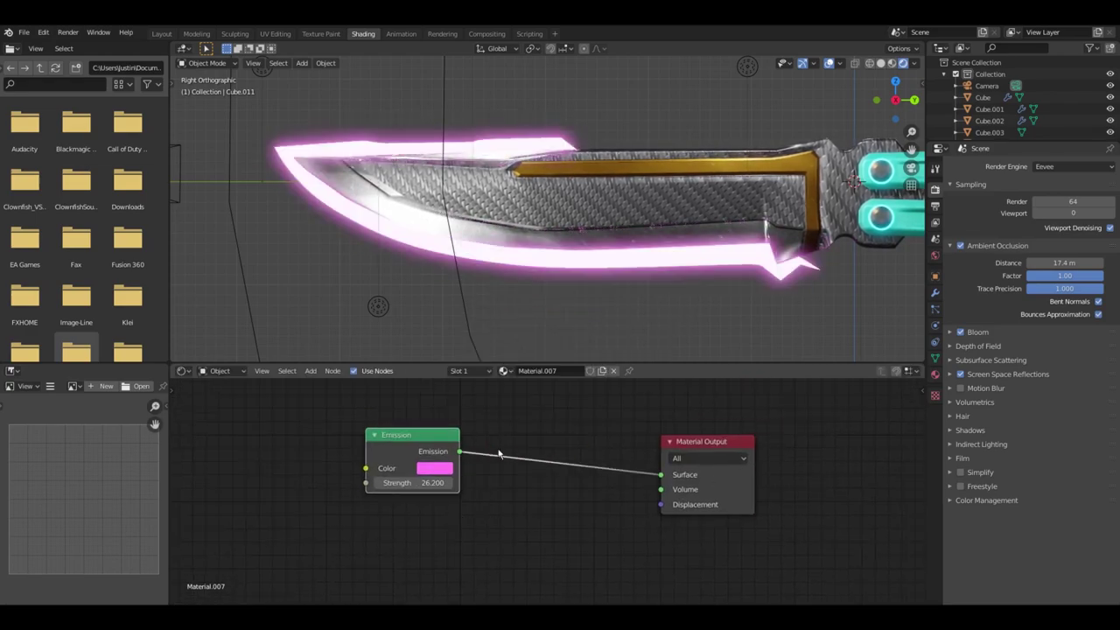
pyautogui.hotkey('ctrl', 'z')
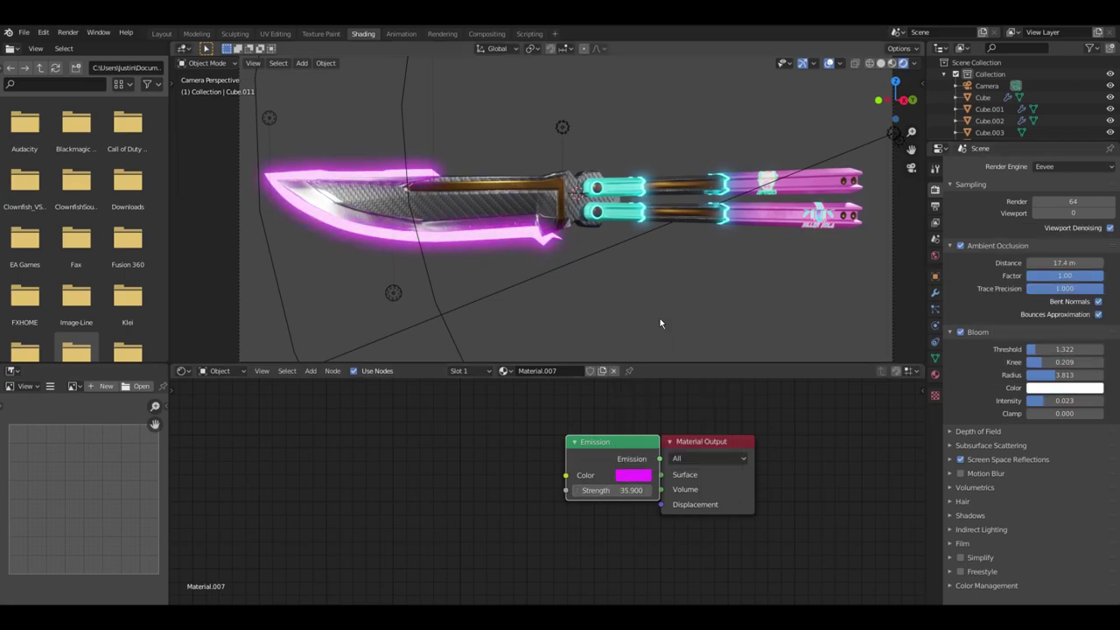
pyautogui.click(350, 456)
pyautogui.moveTo(382, 447); pyautogui.dragTo(576, 457)
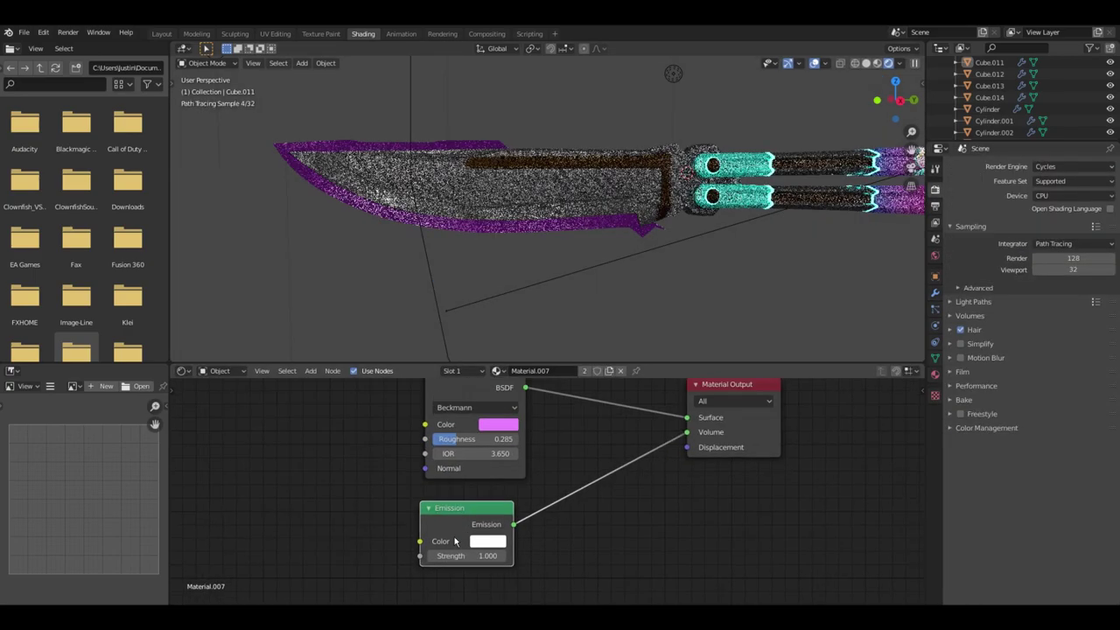
# Step: Switch the render engine from Cycles back to Eevee so the pink blade edge glows
pyautogui.click(1073, 195)
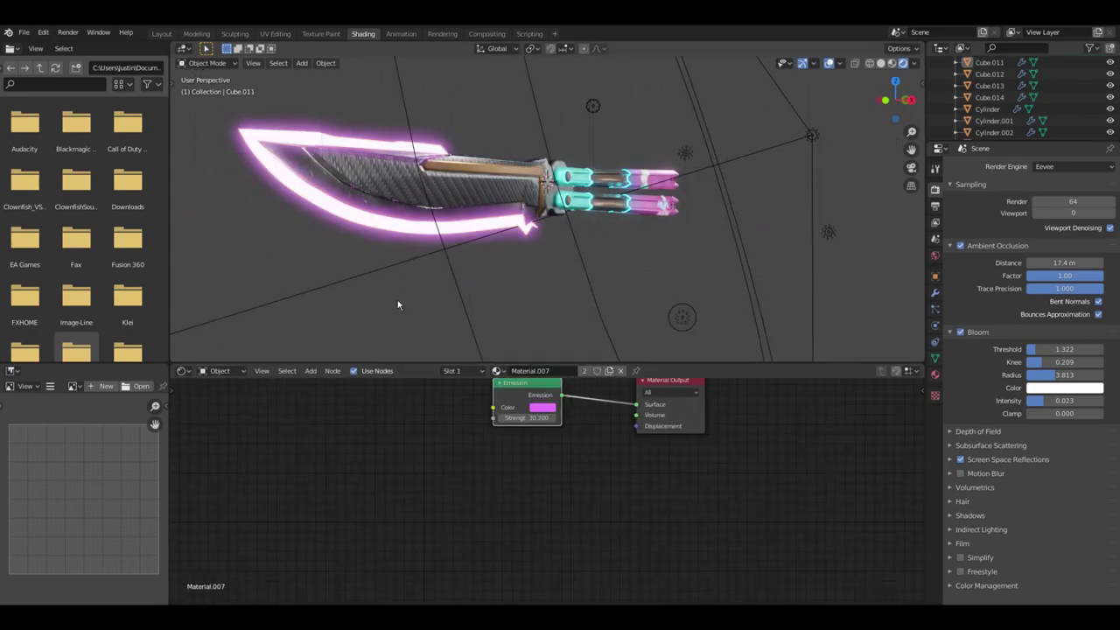
# Step: Add a large scaled-up icosphere around the knife and set the camera focal length to 52 mm
pyautogui.hotkey('shift', 'a')
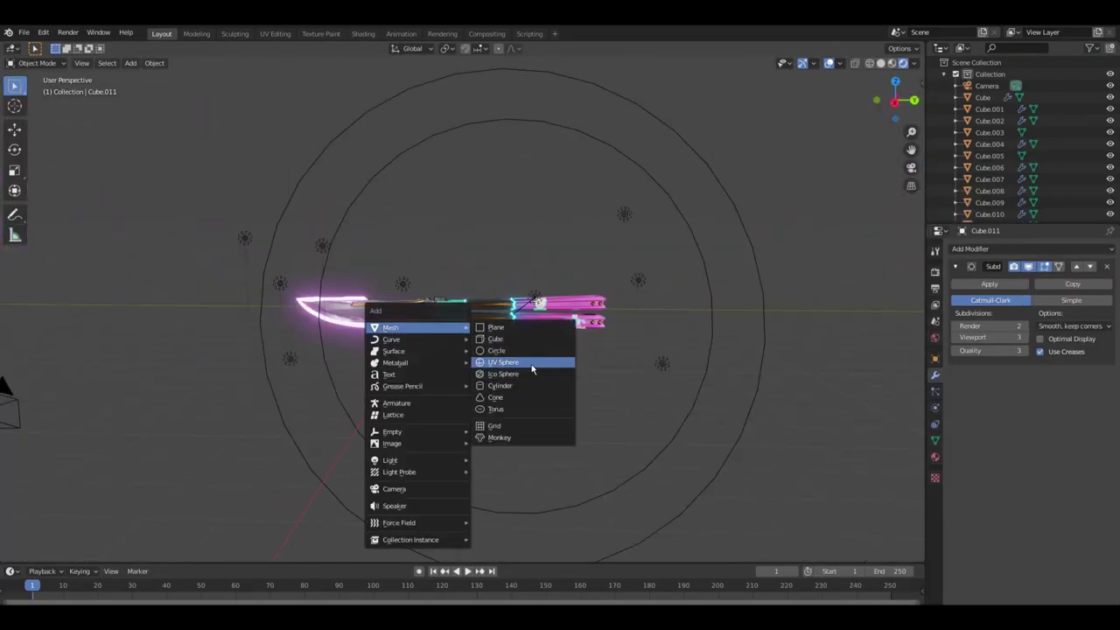
pyautogui.click(531, 374)
pyautogui.press('s')
pyautogui.click(861, 205)
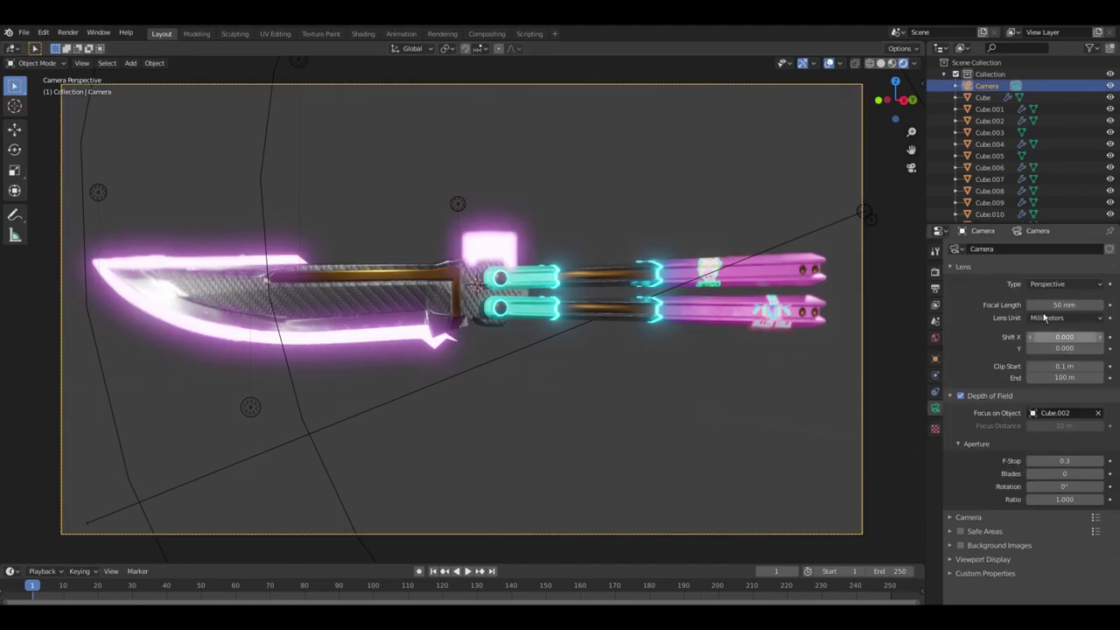
pyautogui.moveTo(1046, 305); pyautogui.dragTo(1076, 305)
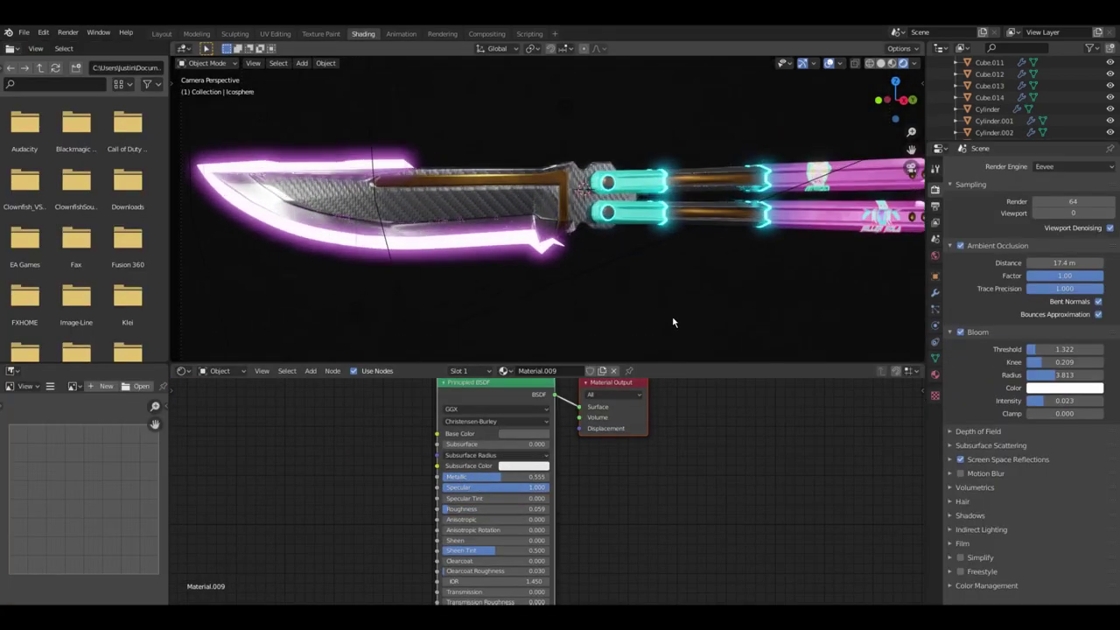
# Step: Render the glowing pink-edged knife against the dark icosphere backdrop with F12
pyautogui.press('F12')
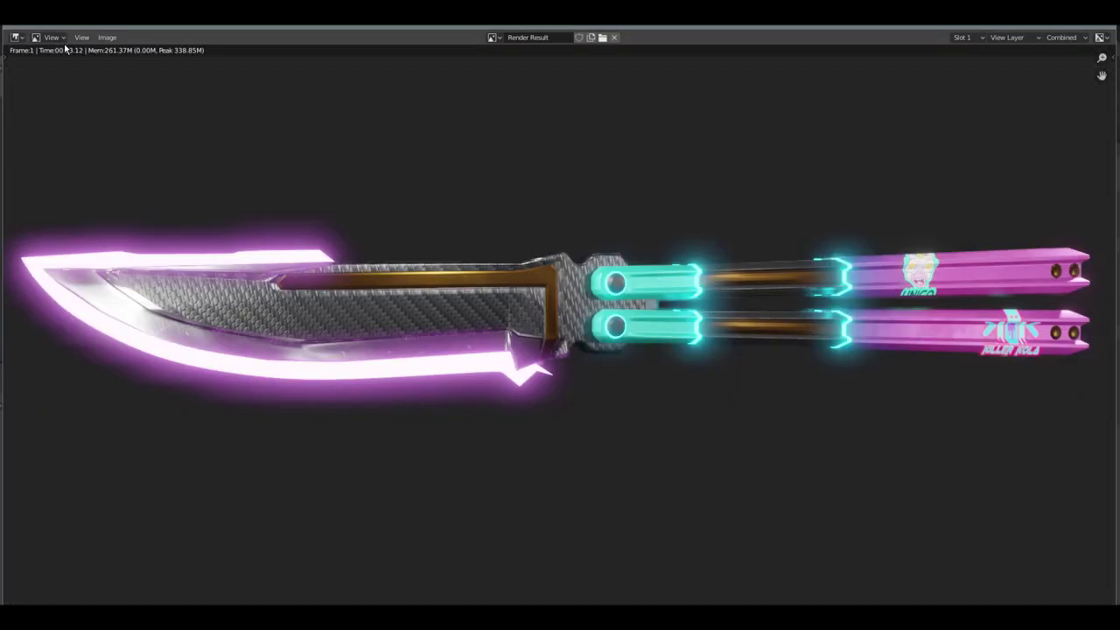